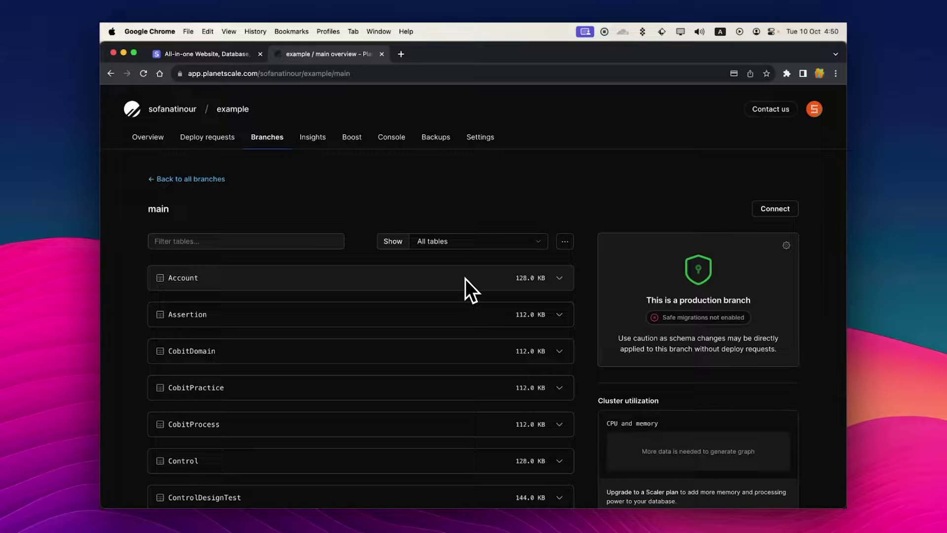
# - Switch from the PlanetScale main branch tables to the SimpleBackups website tab
pyautogui.hotkey('ctrl', 'shift', 'Tab')
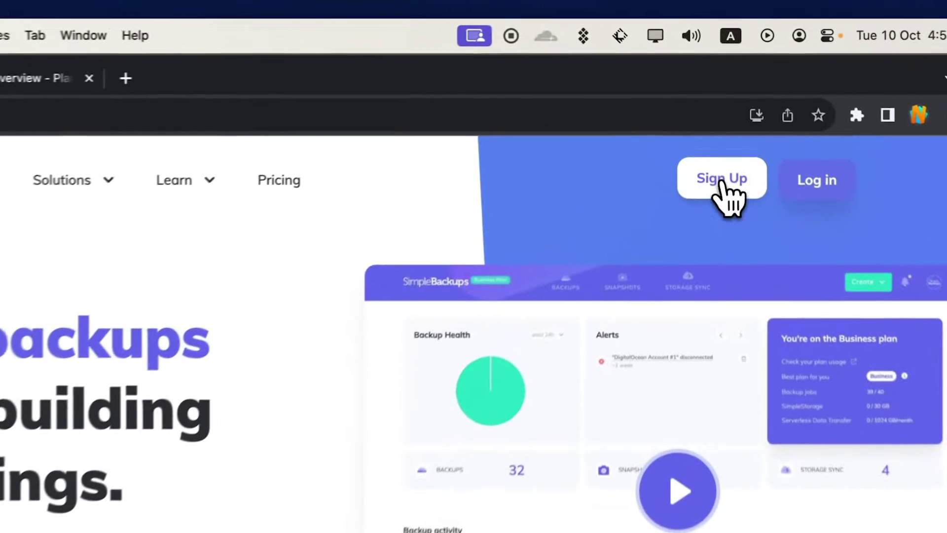
# - Sign up for a SimpleBackups trial account with an e-mail address and password
pyautogui.click(715, 109)
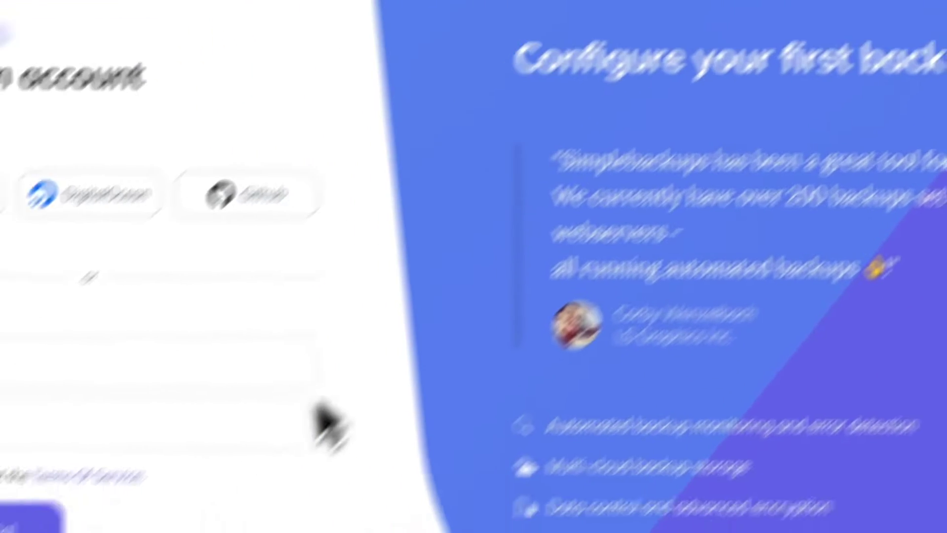
pyautogui.click(402, 233)
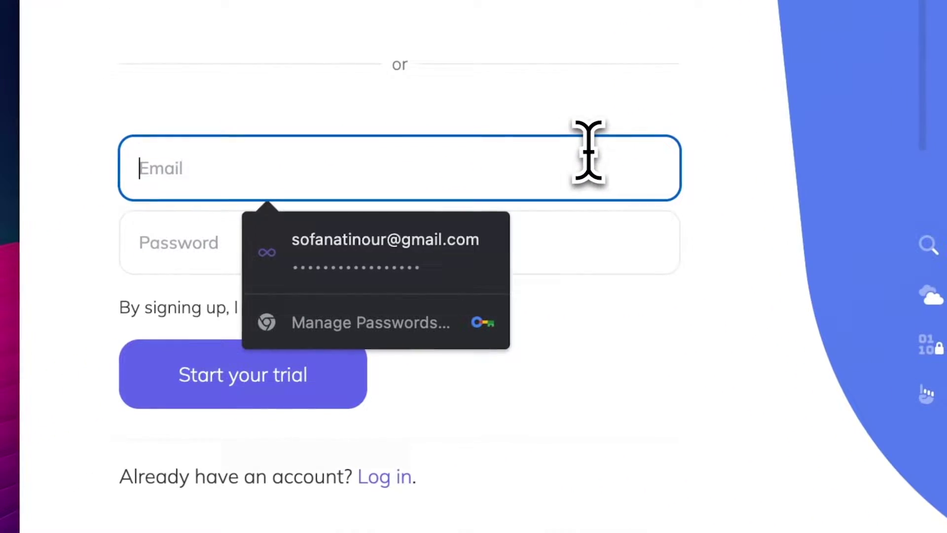
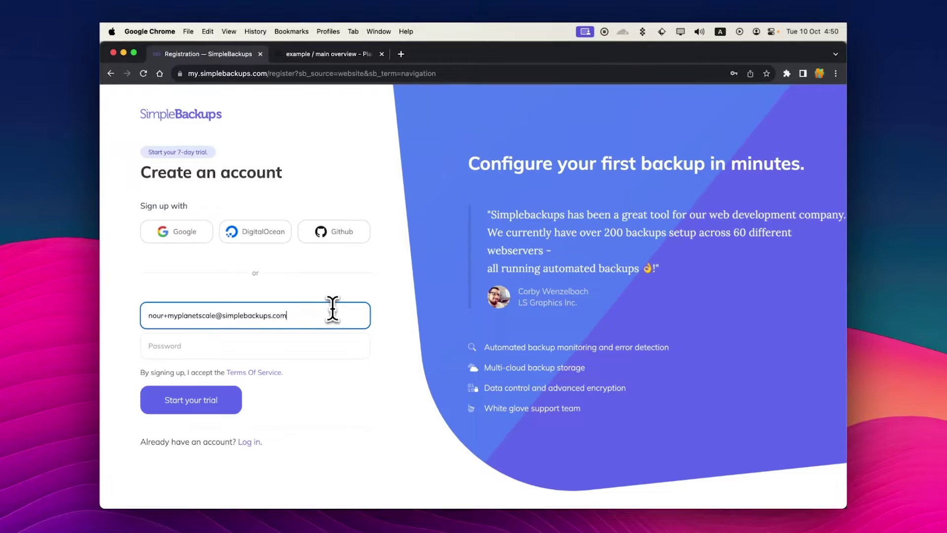
pyautogui.press('Tab')
pyautogui.write('•')
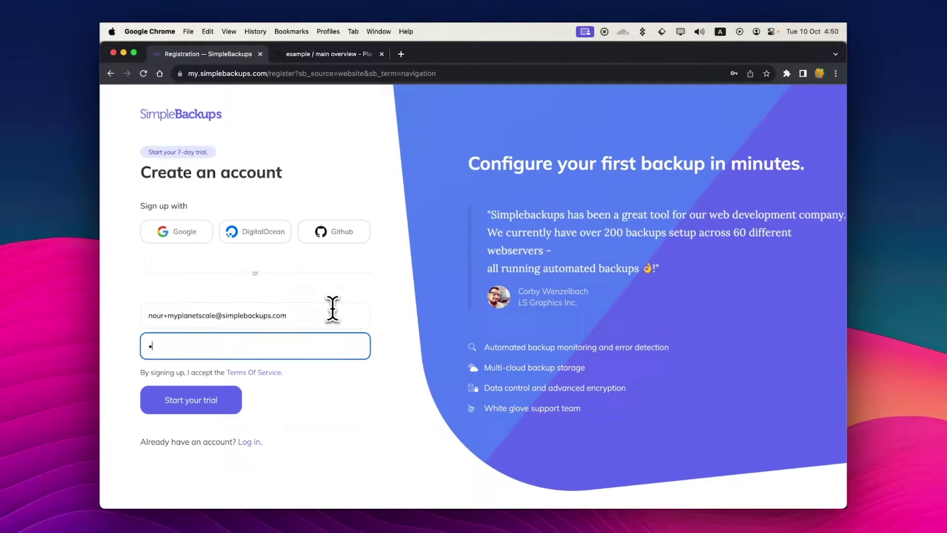
pyautogui.write('••••••••')
pyautogui.press('Return')
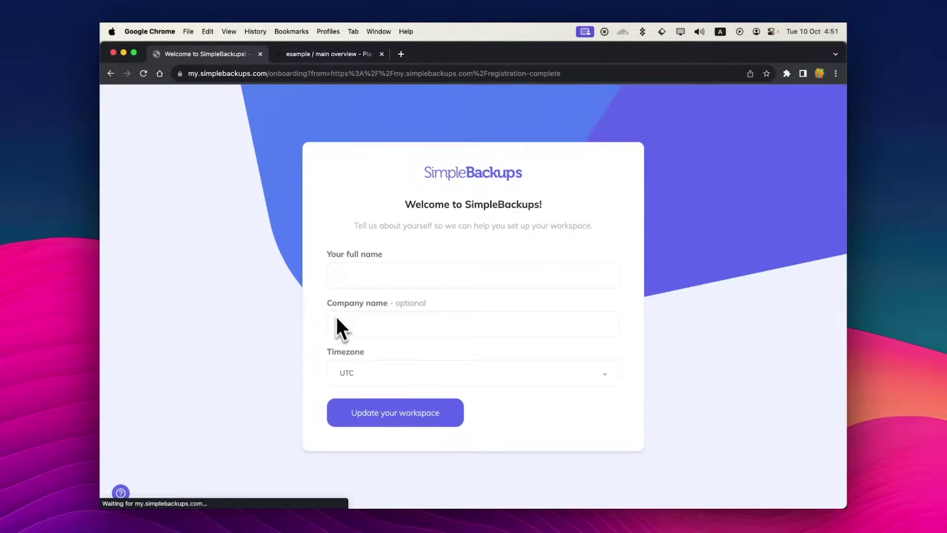
# - Enter the user's full name and company name SimpleBackups to update the workspace
pyautogui.click(423, 276)
pyautogui.write('N')
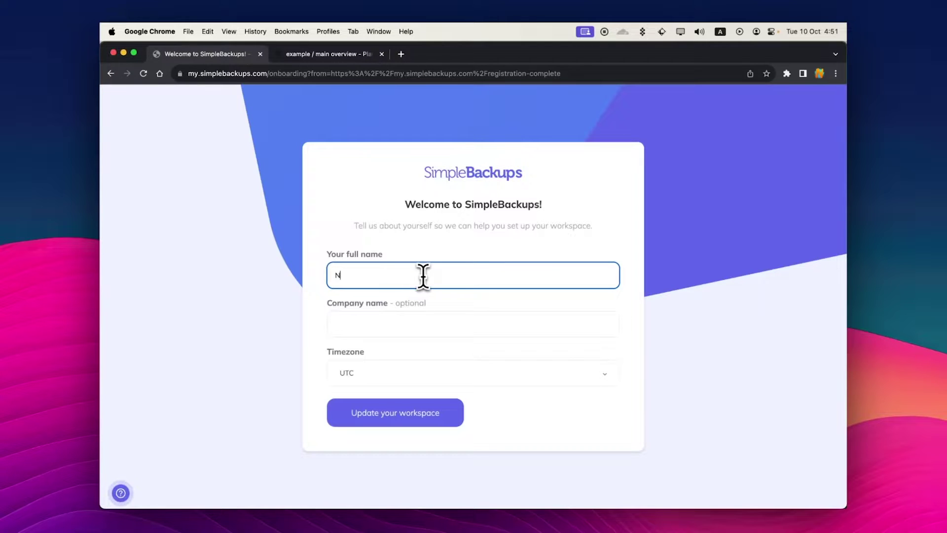
pyautogui.write('our Sofanati')
pyautogui.press('Tab')
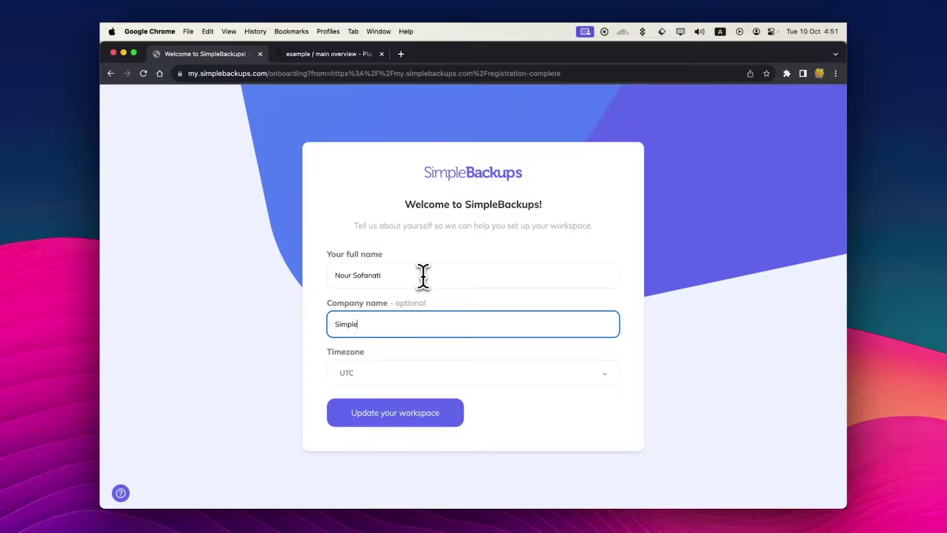
pyautogui.write('SimpleBackups')
pyautogui.click(371, 412)
# - Answer onboarding questions with Search Engine, Database, Solo and SaaS, then finish onboarding
pyautogui.click(447, 195)
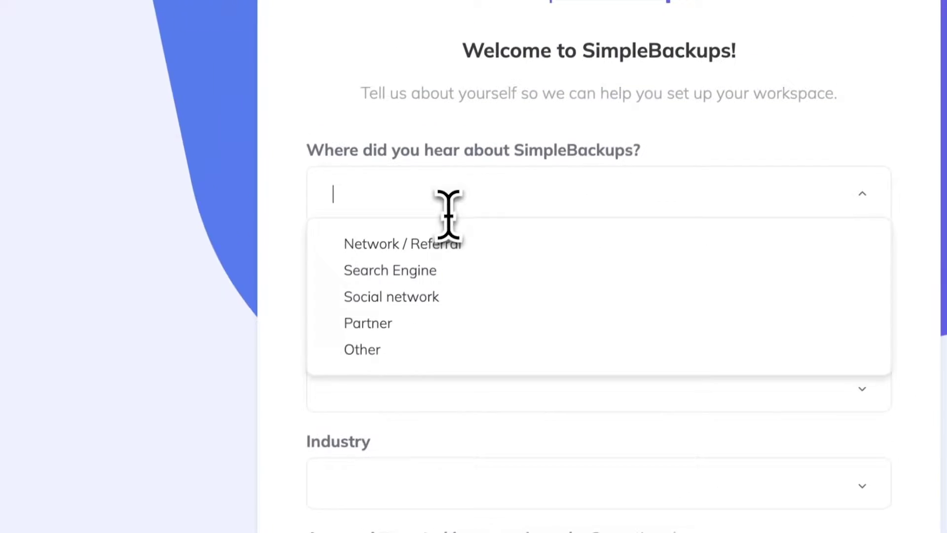
pyautogui.click(448, 268)
pyautogui.click(447, 289)
pyautogui.click(439, 394)
pyautogui.click(440, 446)
pyautogui.click(410, 493)
pyautogui.click(461, 291)
pyautogui.click(412, 414)
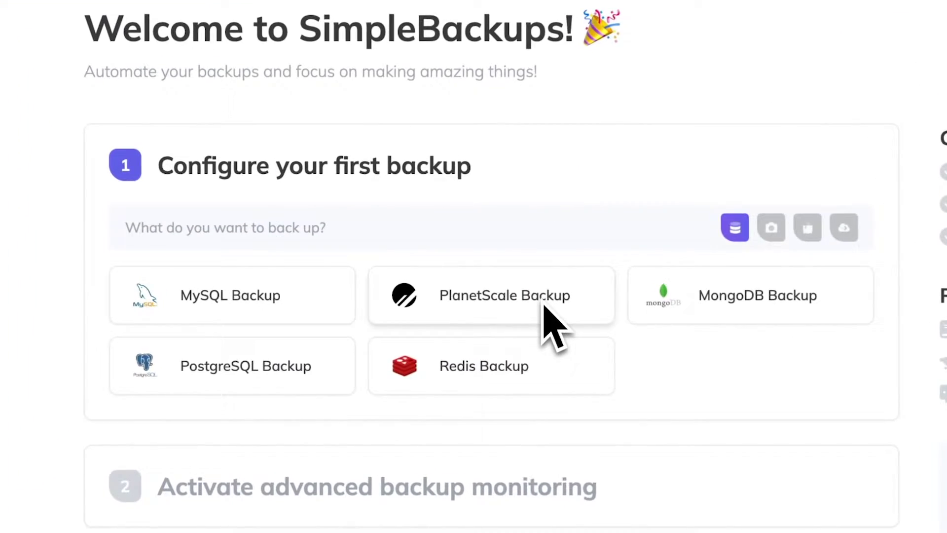
# - Start a serverless PlanetScale backup with Large Database Backup on and Database Backup Streaming off
pyautogui.click(545, 307)
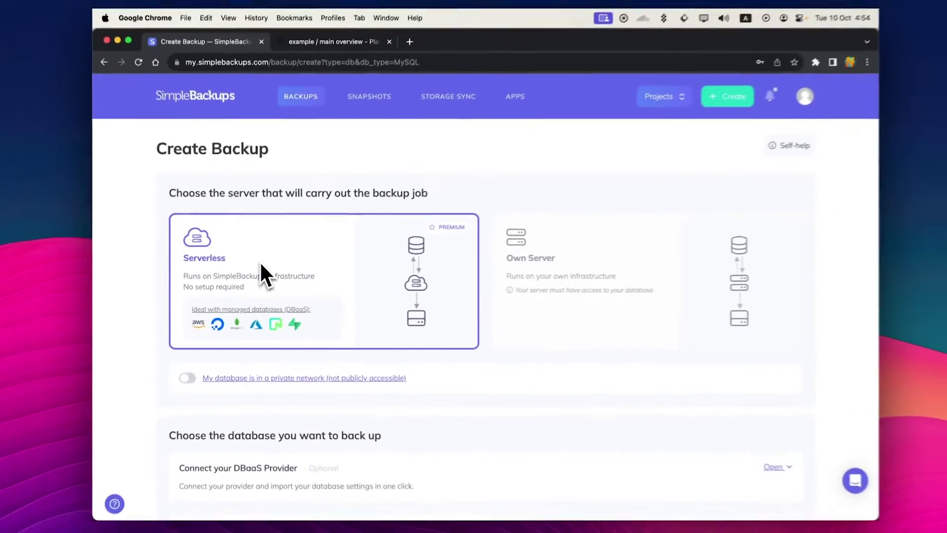
pyautogui.scroll(-6, 274, 254)
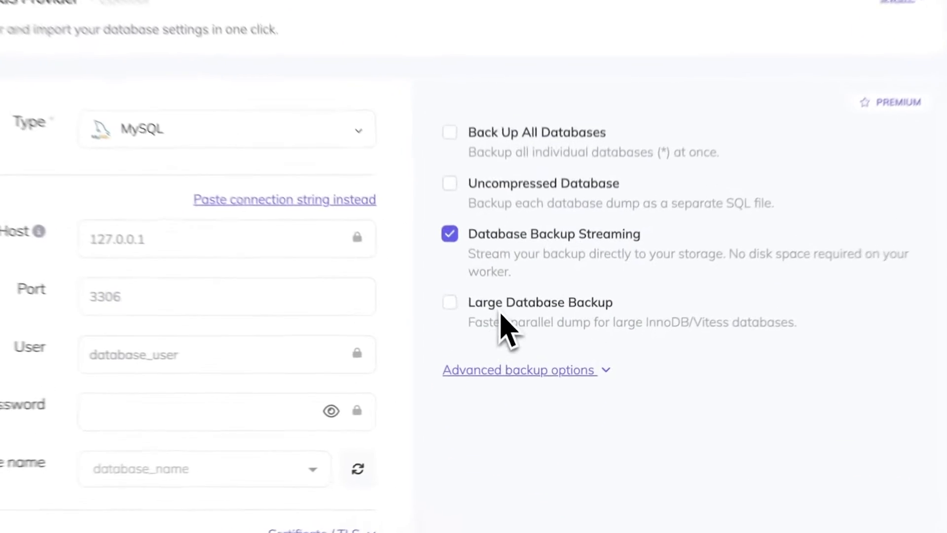
pyautogui.click(530, 369)
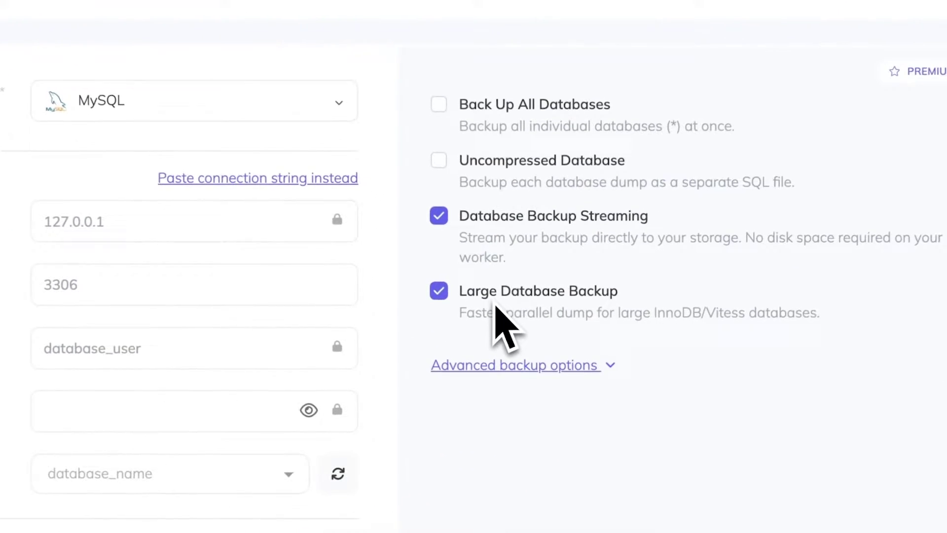
pyautogui.click(521, 242)
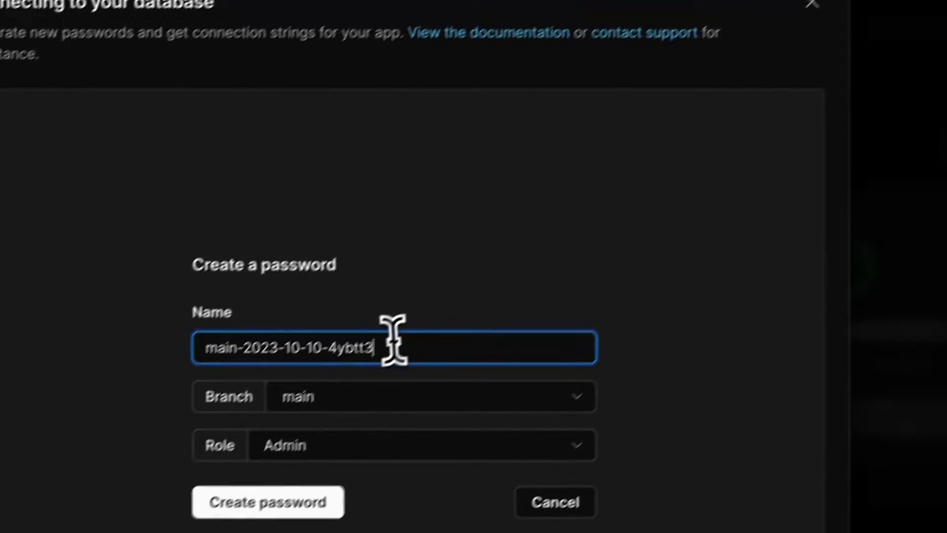
# - Create a PlanetScale Admin password named my-password for the main branch
pyautogui.hotkey('ctrl', 'a')
pyautogui.write('my-pass')
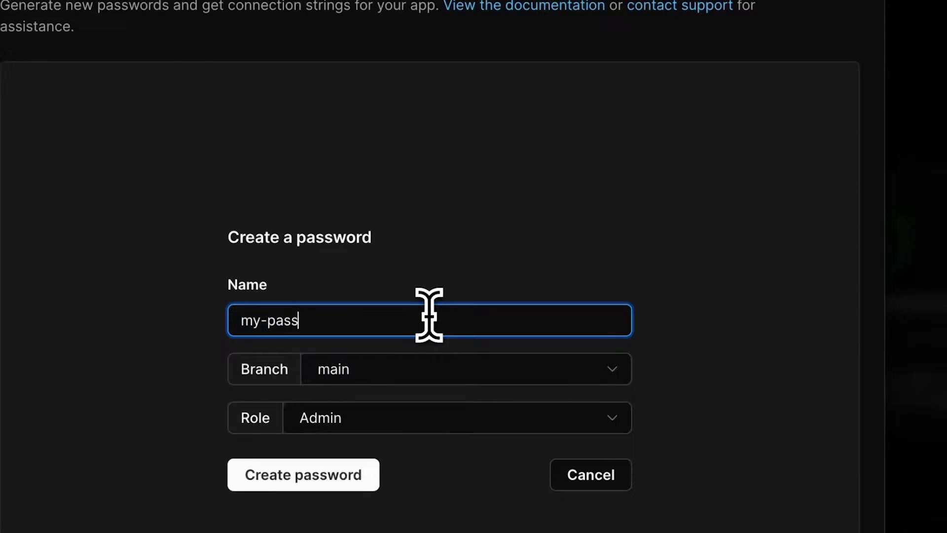
pyautogui.write('word')
pyautogui.click(304, 475)
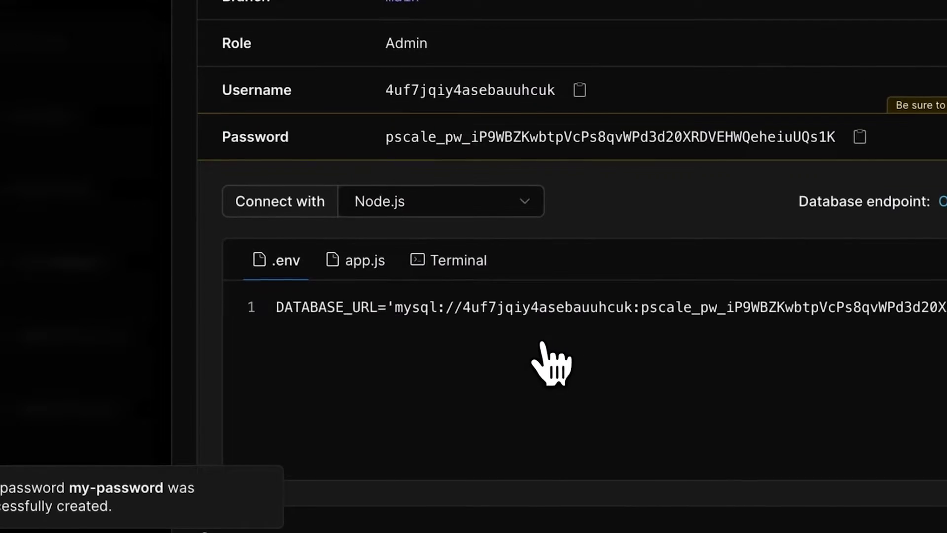
# - Show the Rust connection details and select the mysql:// connection URL
pyautogui.click(434, 203)
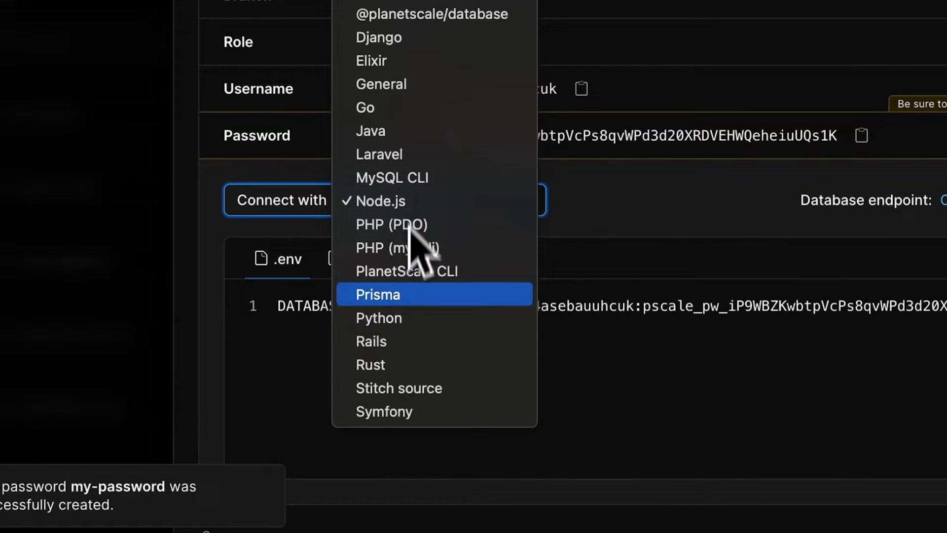
pyautogui.click(423, 364)
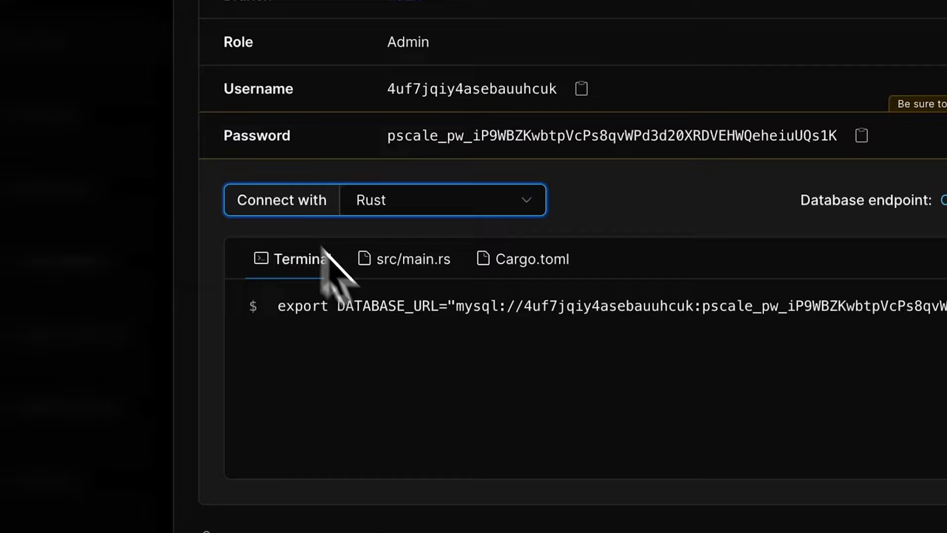
pyautogui.moveTo(450, 306); pyautogui.dragTo(945, 309)
pyautogui.press('super+c')
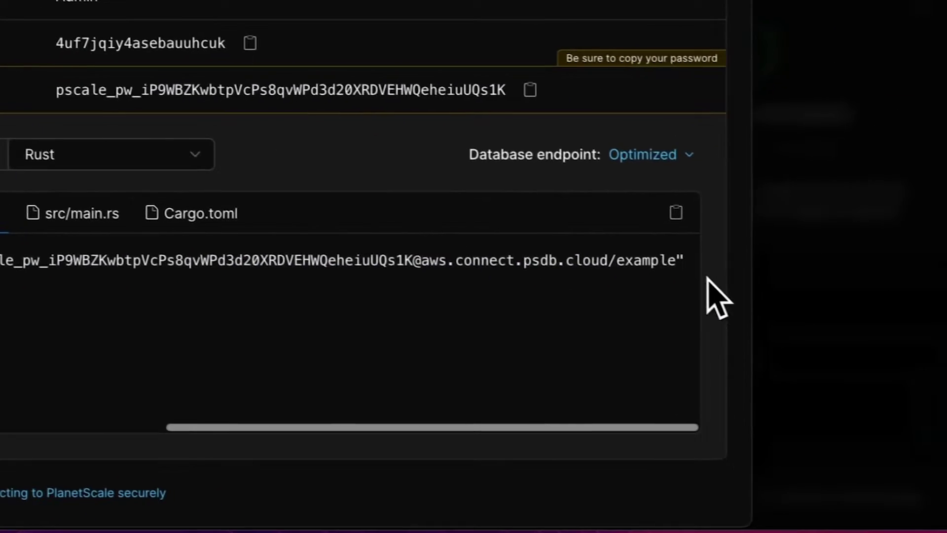
pyautogui.moveTo(647, 264); pyautogui.dragTo(91, 258)
pyautogui.moveTo(345, 274); pyautogui.dragTo(457, 344)
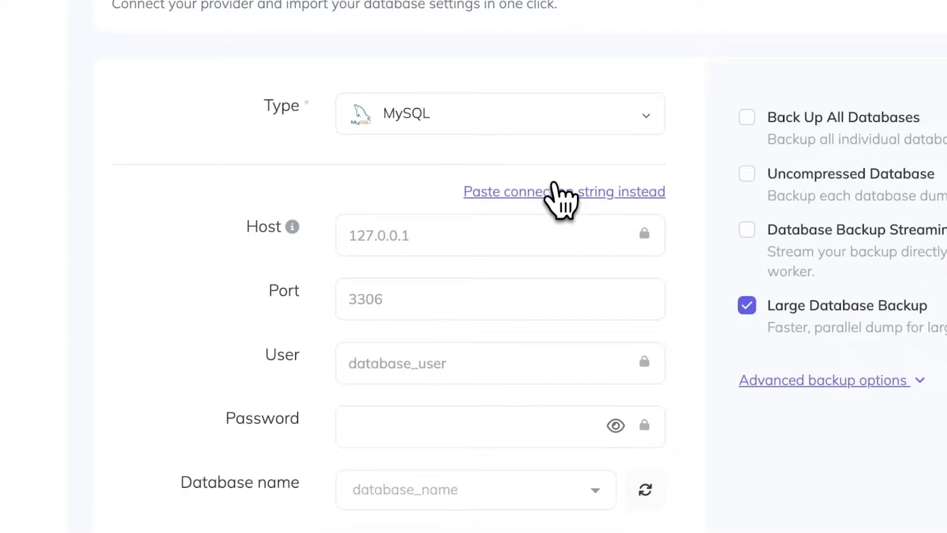
# - Paste the PlanetScale connection string into SimpleBackups and validate the connection
pyautogui.click(555, 193)
pyautogui.click(497, 264)
pyautogui.press('super+v')
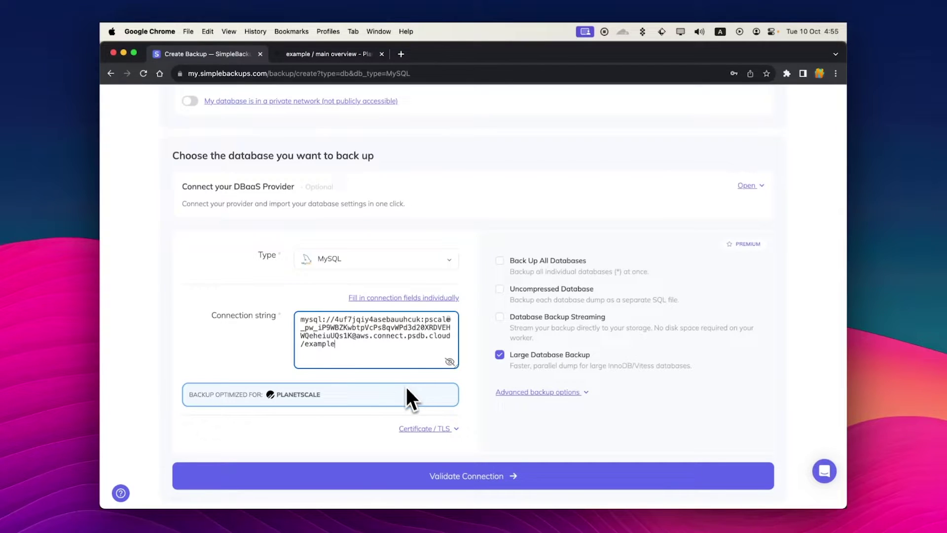
pyautogui.click(441, 475)
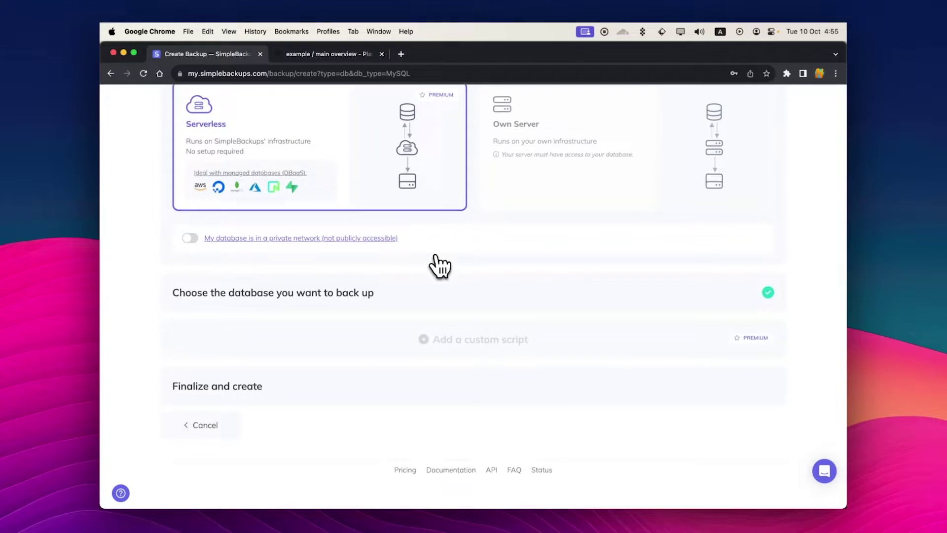
pyautogui.scroll(-5, 435, 266)
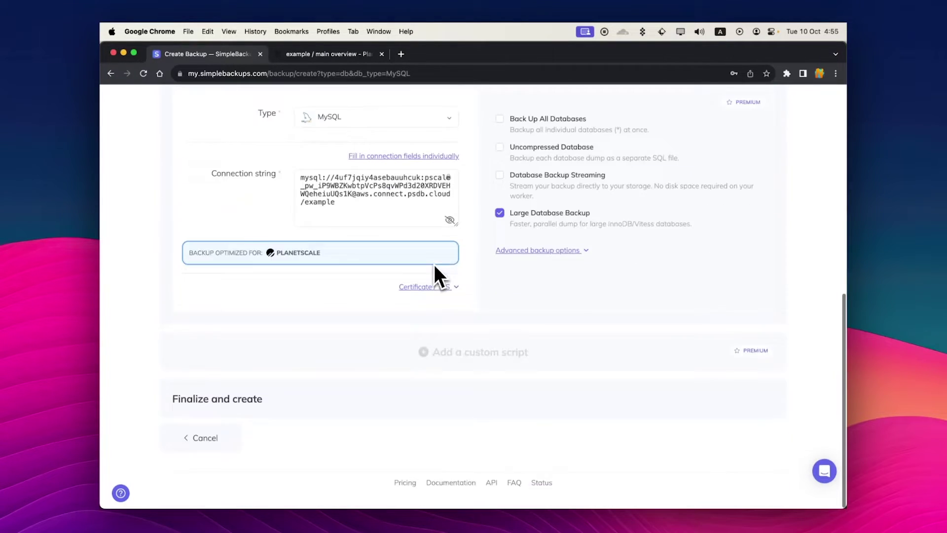
# - Name the backup my-planetscale-backup, keep the Daily schedule, and set retention to 10
pyautogui.click(402, 401)
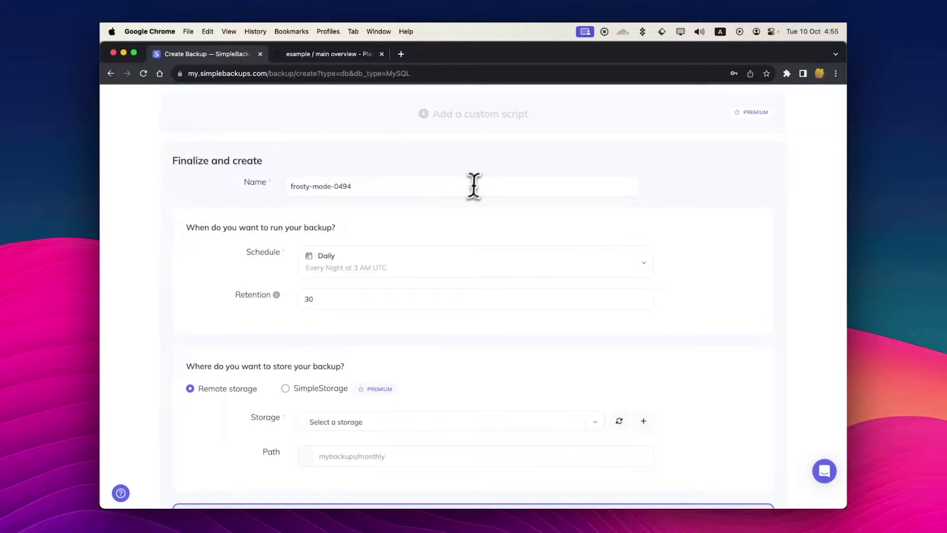
pyautogui.click(478, 182)
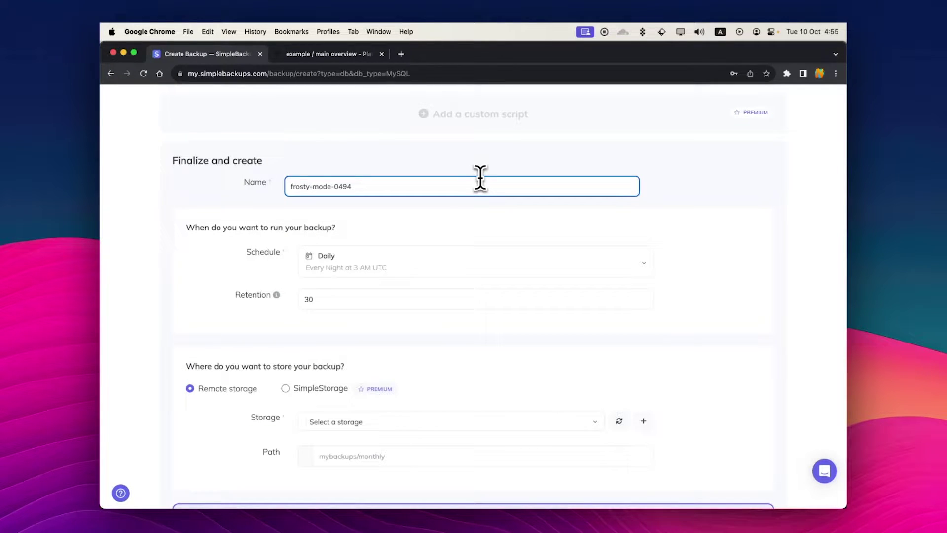
pyautogui.press('super+a')
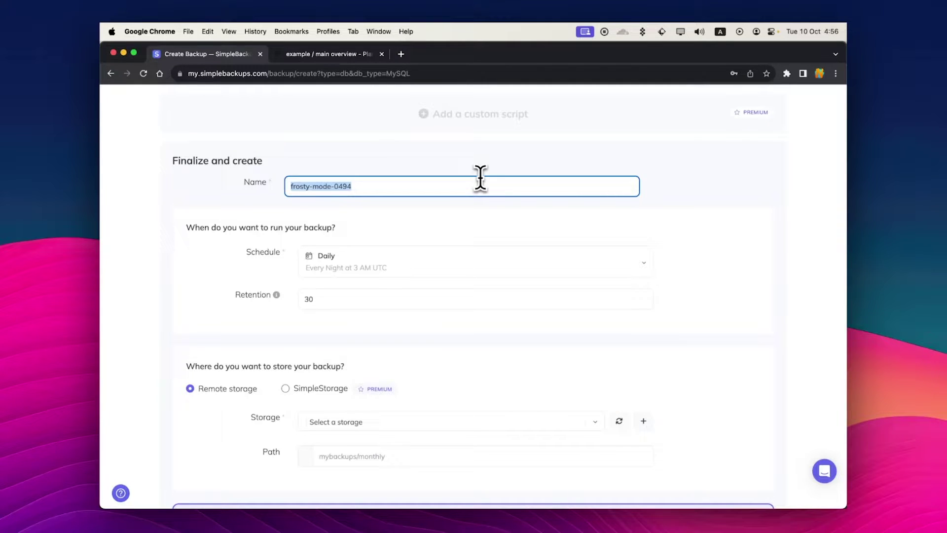
pyautogui.write('my-planetscale-backup')
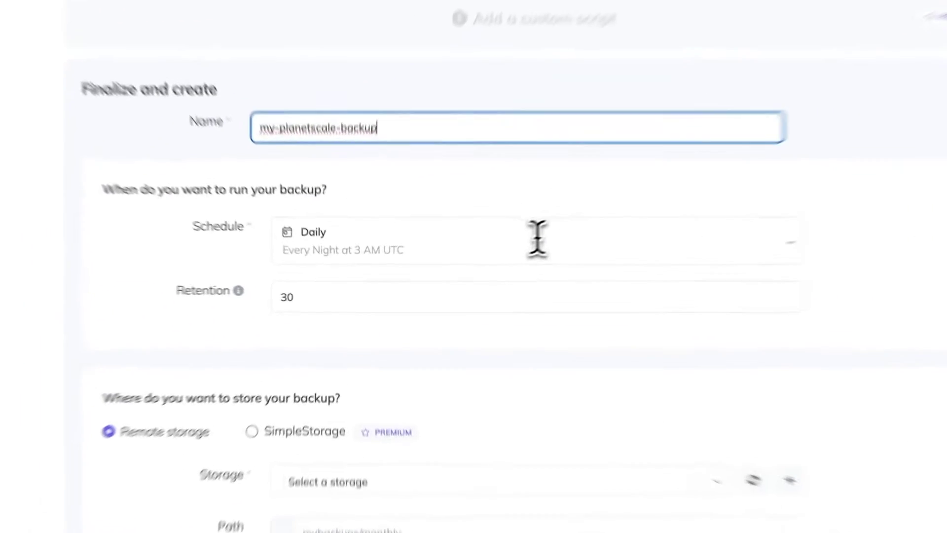
pyautogui.click(483, 260)
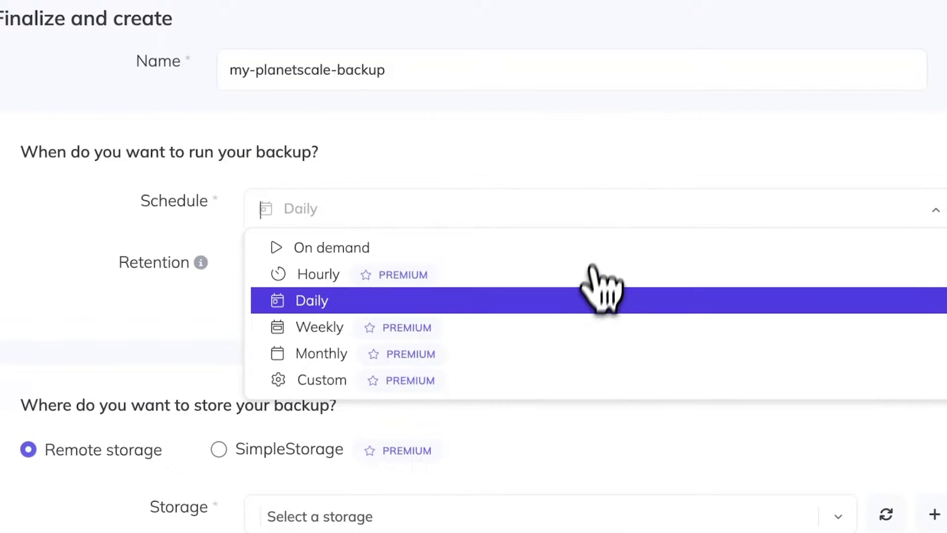
pyautogui.click(597, 296)
pyautogui.click(444, 312)
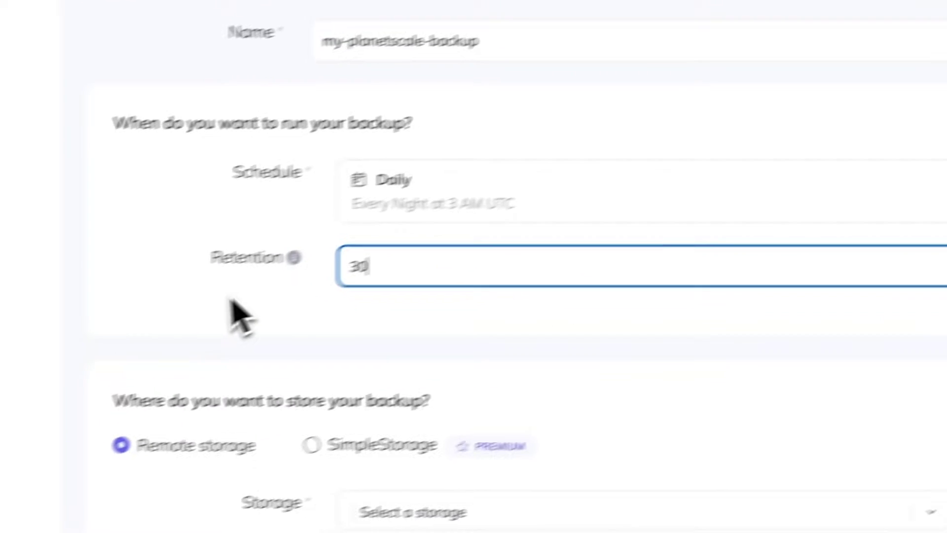
pyautogui.press('BackSpace')
pyautogui.press('BackSpace')
pyautogui.write('120')
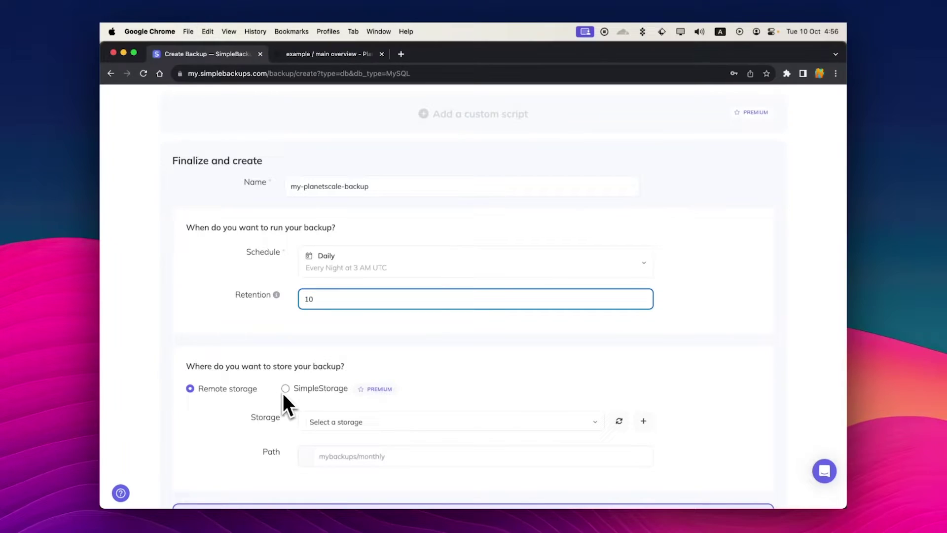
# - Store the backup in SimpleStorage's Europe region and create the backup job
pyautogui.scroll(-1, 283, 400)
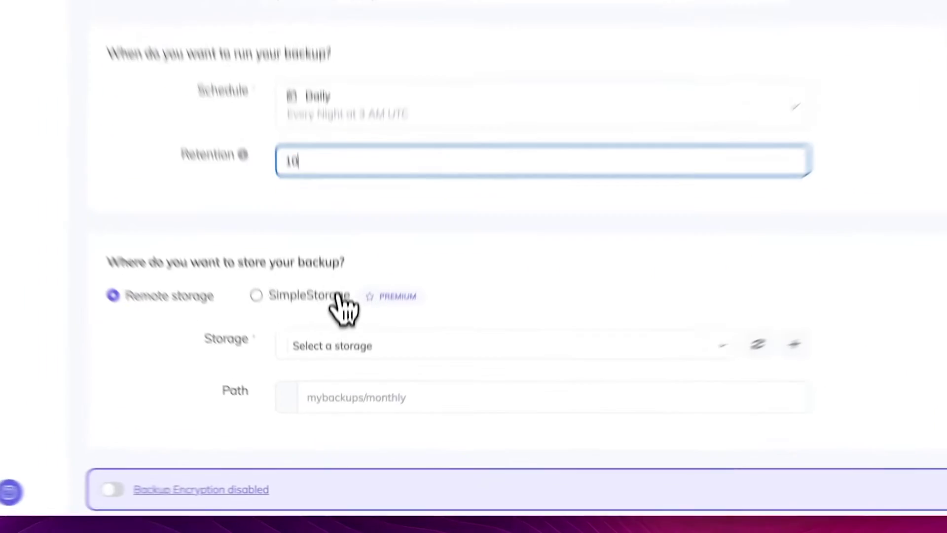
pyautogui.click(340, 364)
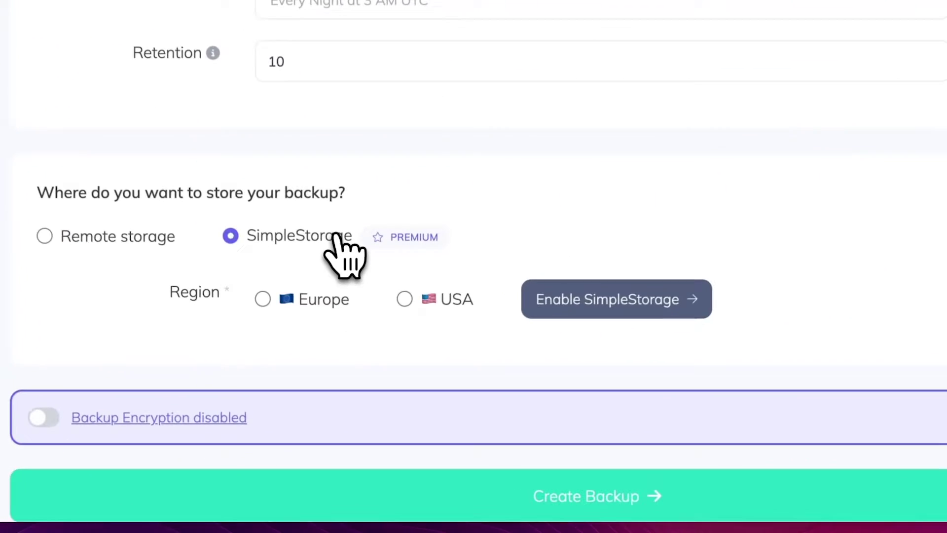
pyautogui.click(330, 299)
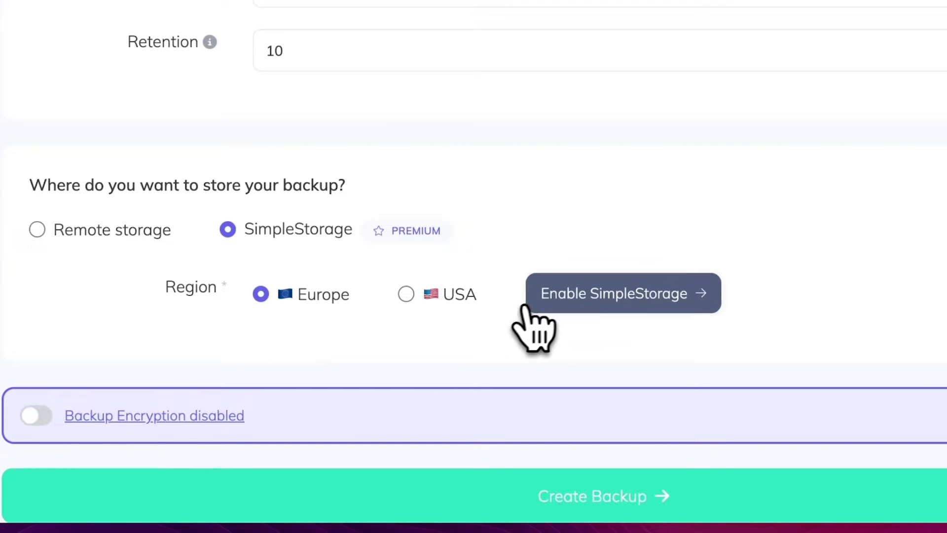
pyautogui.click(547, 303)
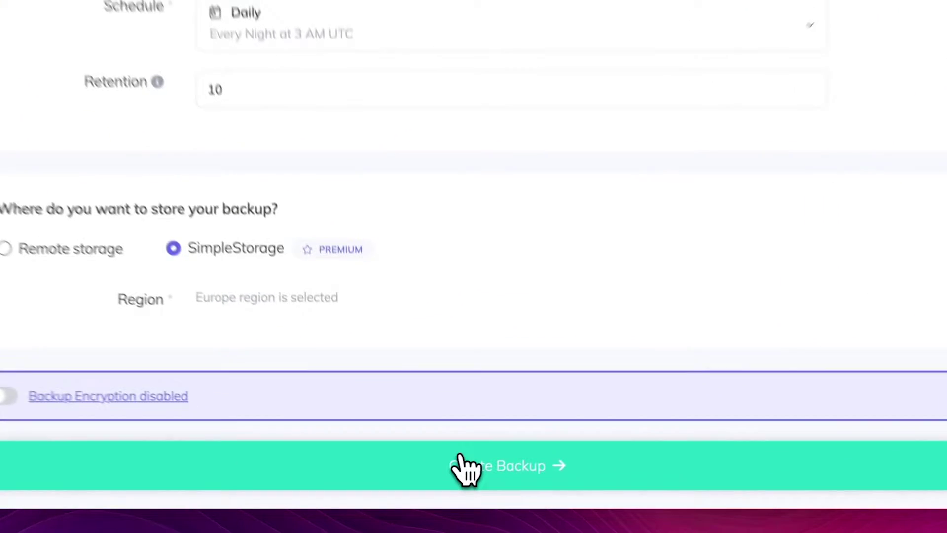
pyautogui.click(447, 491)
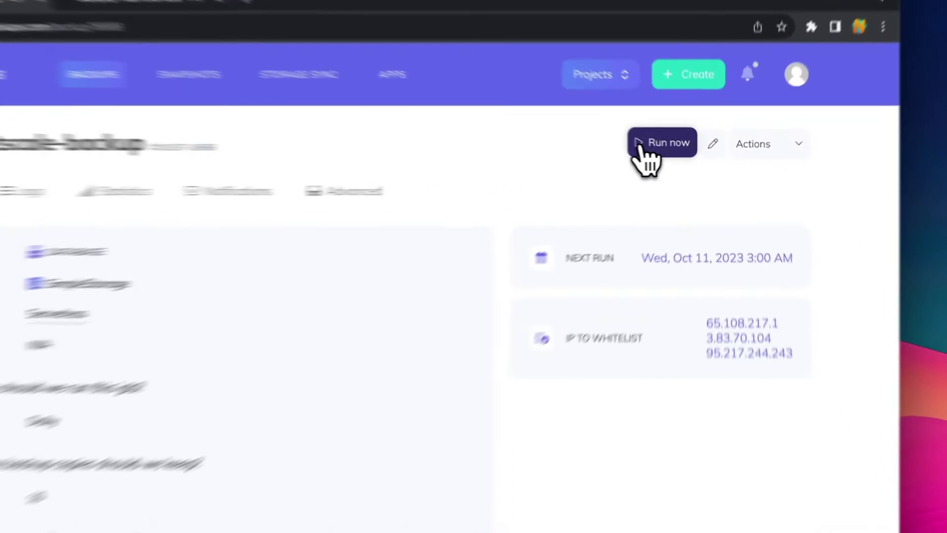
# - Run my-planetscale-backup now and download the resulting 18.0 KB .tar.gz archive
pyautogui.click(671, 156)
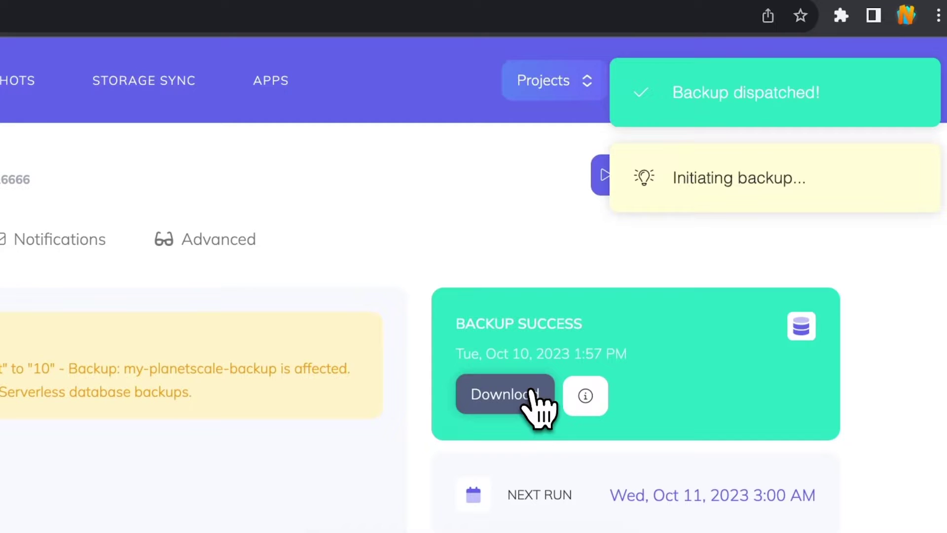
pyautogui.click(534, 394)
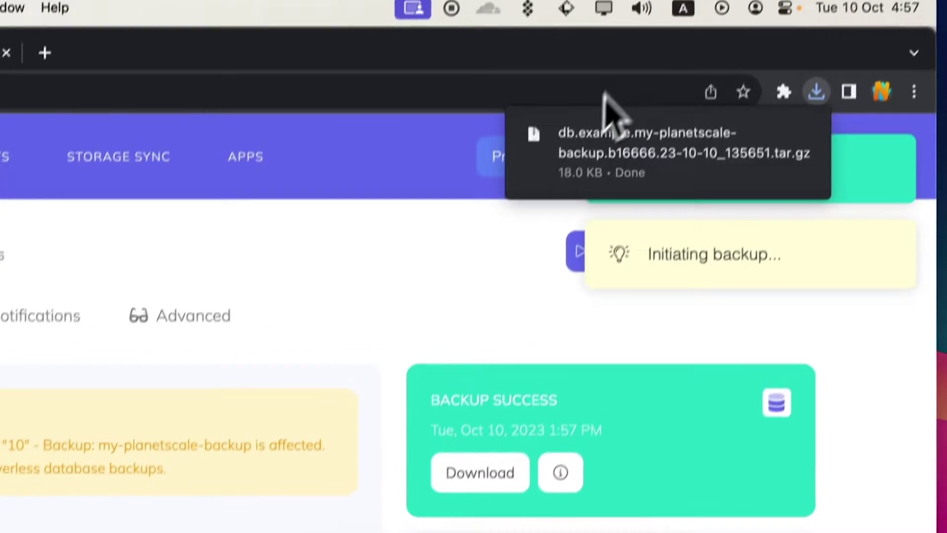
pyautogui.moveTo(677, 95); pyautogui.dragTo(490, 481)
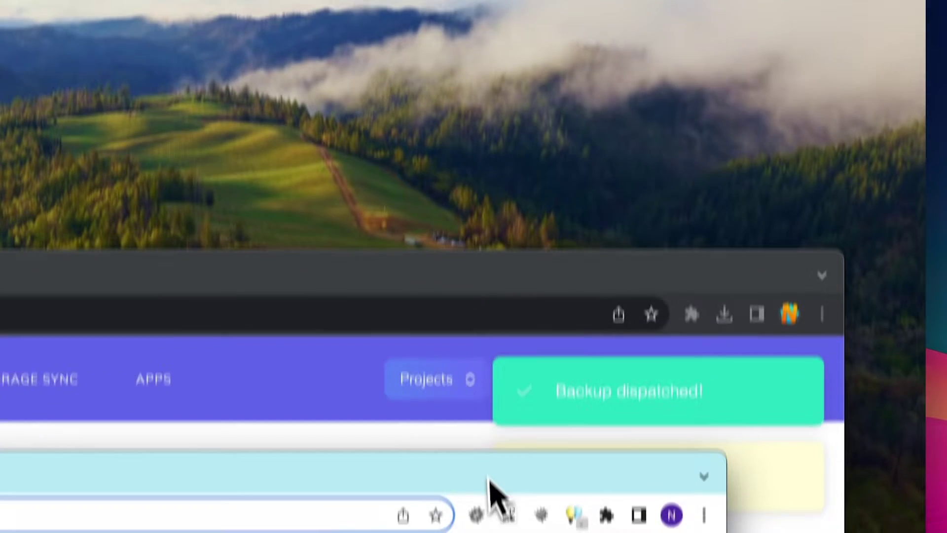
pyautogui.click(725, 314)
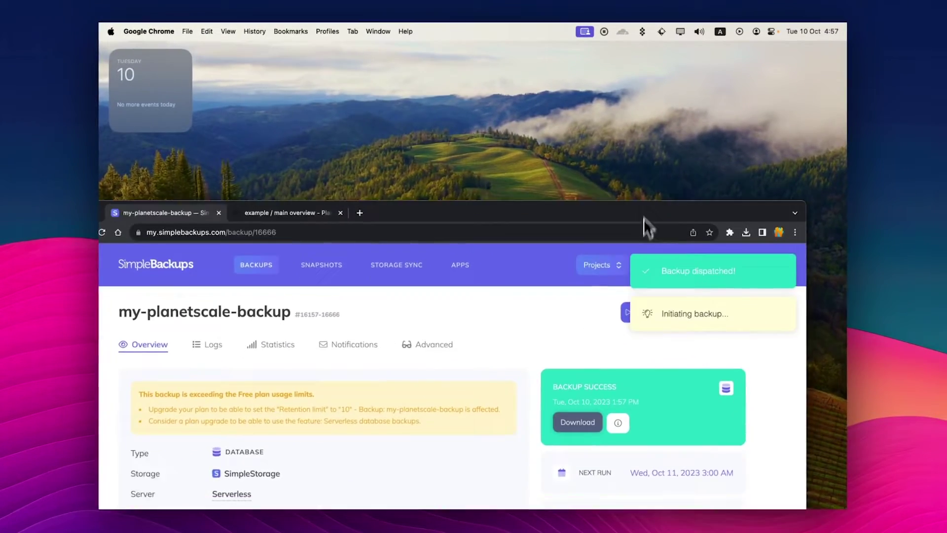
pyautogui.moveTo(644, 218); pyautogui.dragTo(691, 110)
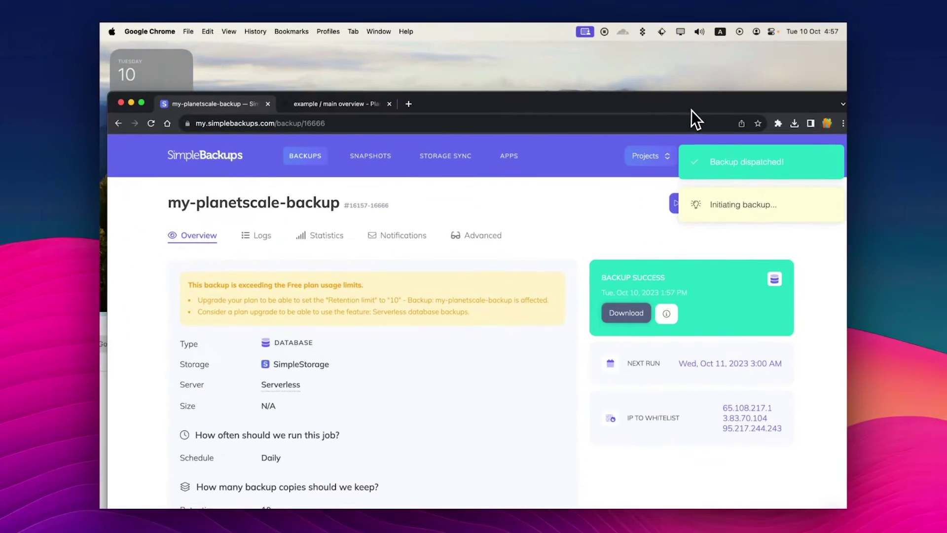
# - Open the PlanetScale website in a maximized browser window
pyautogui.click(131, 103)
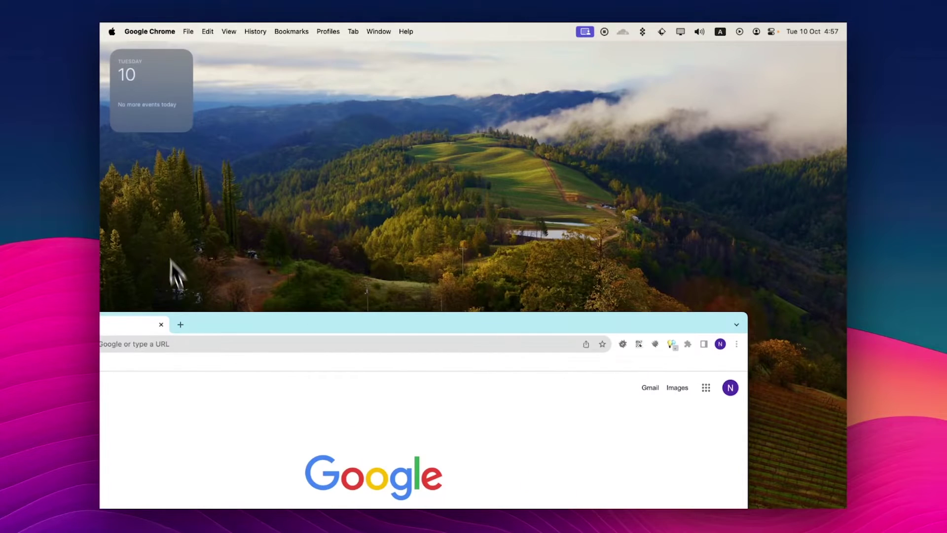
pyautogui.moveTo(318, 322); pyautogui.dragTo(348, 161)
pyautogui.write('pl')
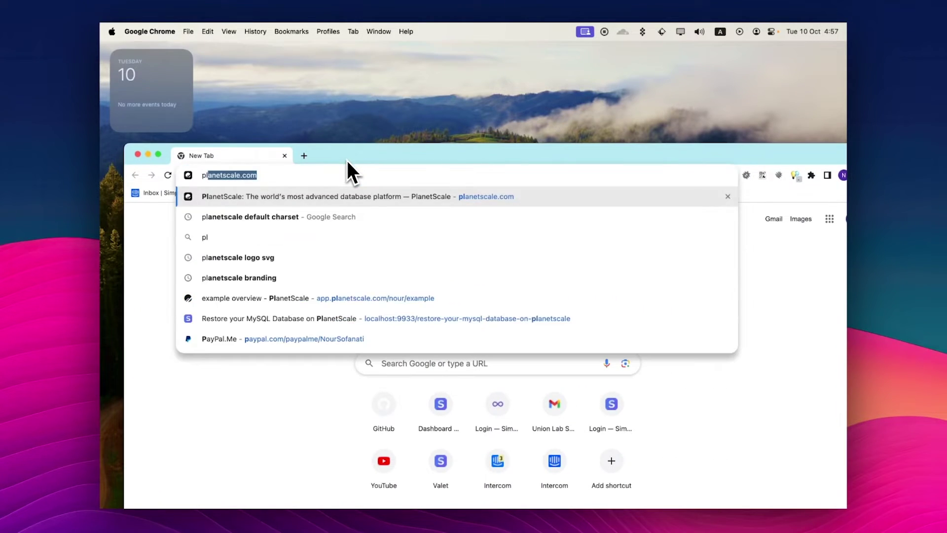
pyautogui.write('a')
pyautogui.press('Return')
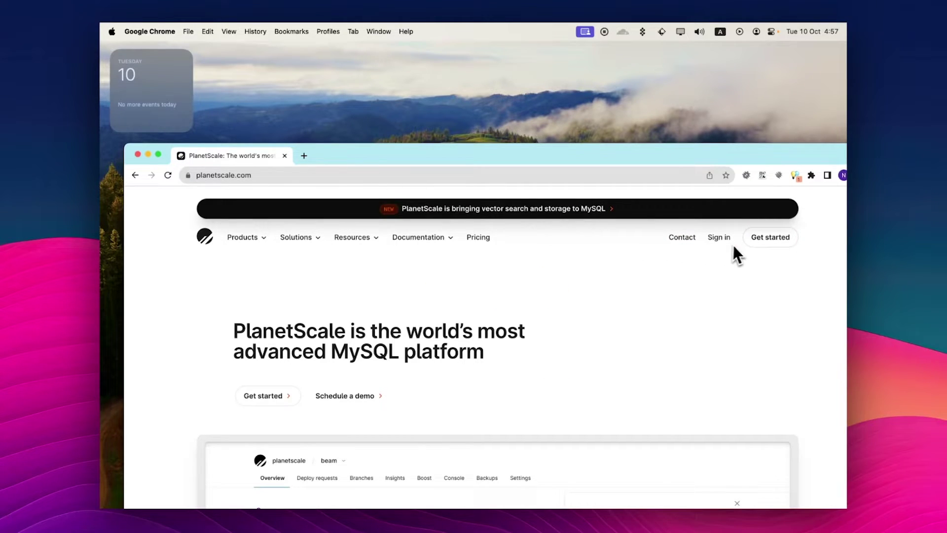
pyautogui.doubleClick(582, 148)
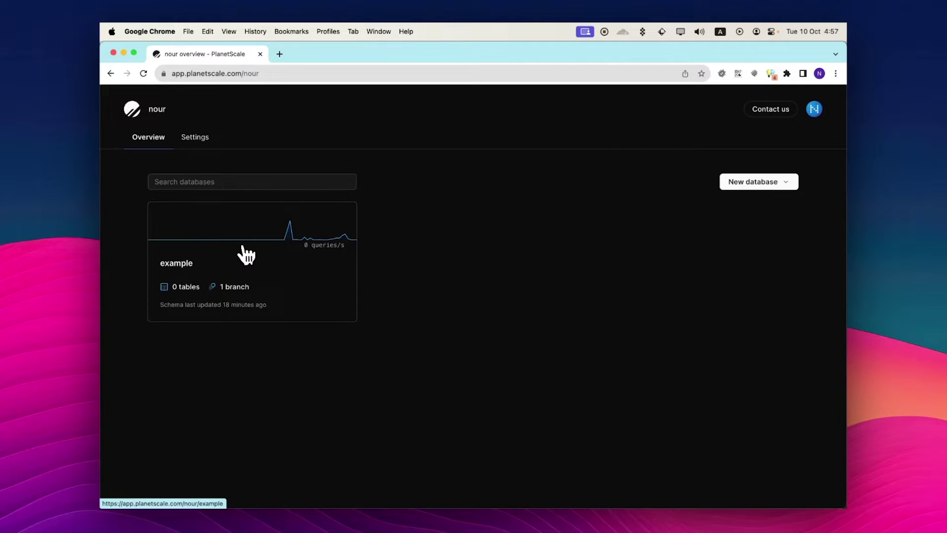
# - Create a password named restore for the example database and select its connection string
pyautogui.click(180, 242)
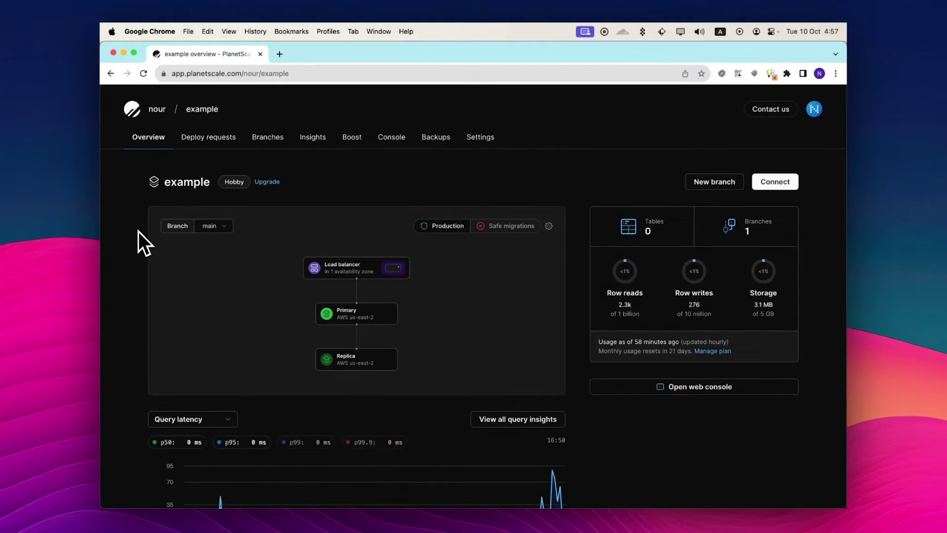
pyautogui.click(775, 182)
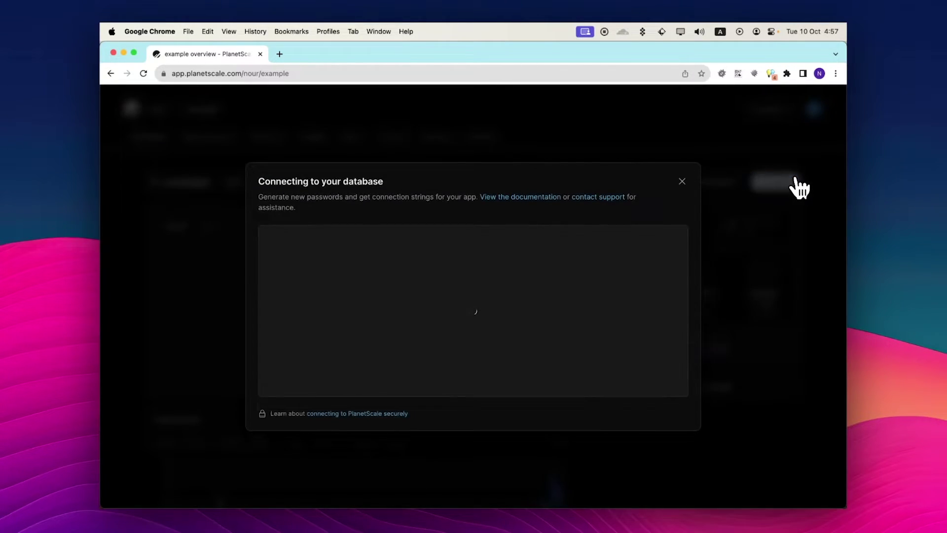
pyautogui.click(662, 189)
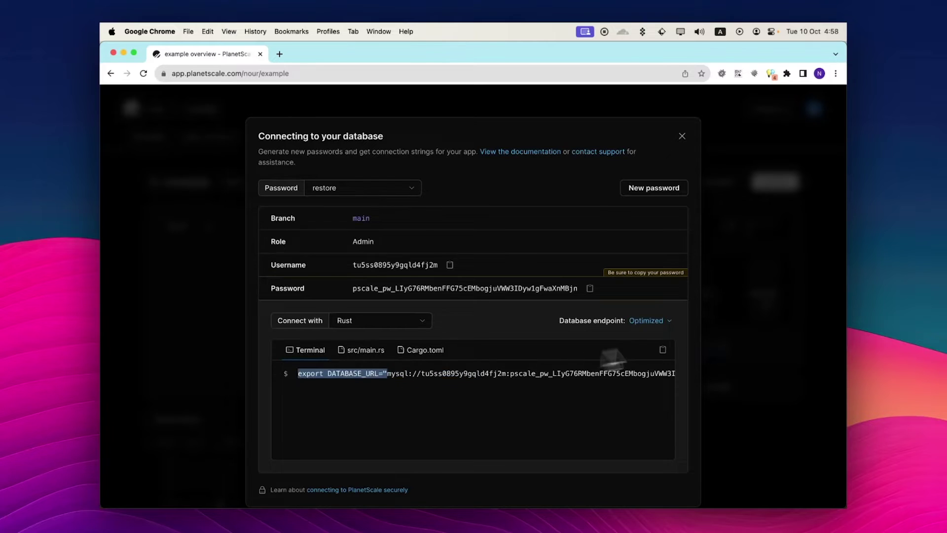
pyautogui.moveTo(612, 358); pyautogui.dragTo(701, 375)
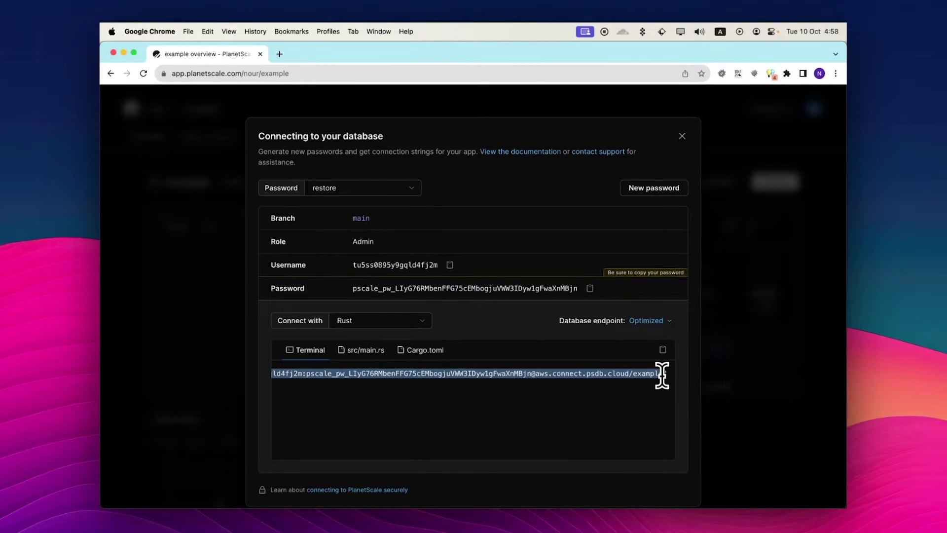
# - Load simplerestore.io in a new browser tab
pyautogui.press('super+t')
pyautogui.write('simple')
pyautogui.press('Return')
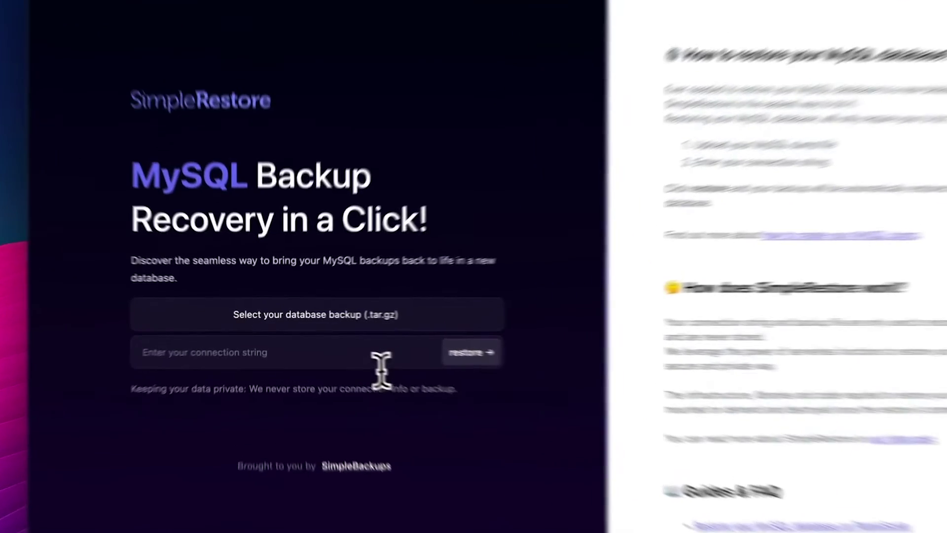
# - Paste the connection string, choose the downloaded .tar.gz backup from Desktop, and restore it
pyautogui.click(349, 343)
pyautogui.press('super+v')
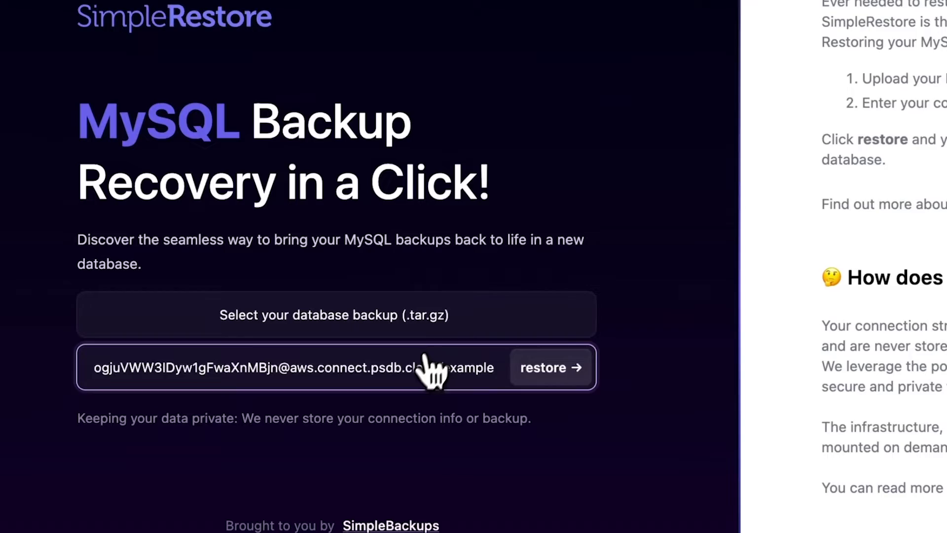
pyautogui.click(359, 323)
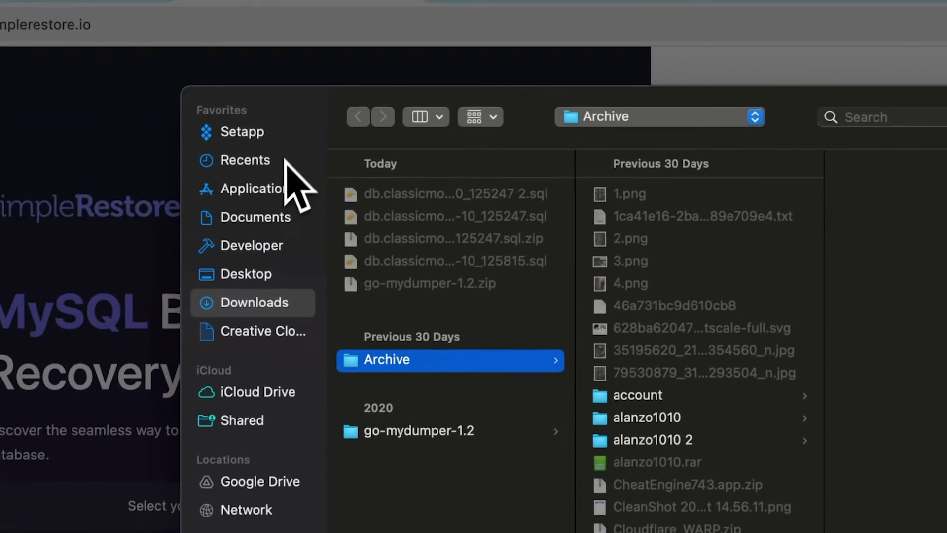
pyautogui.click(266, 277)
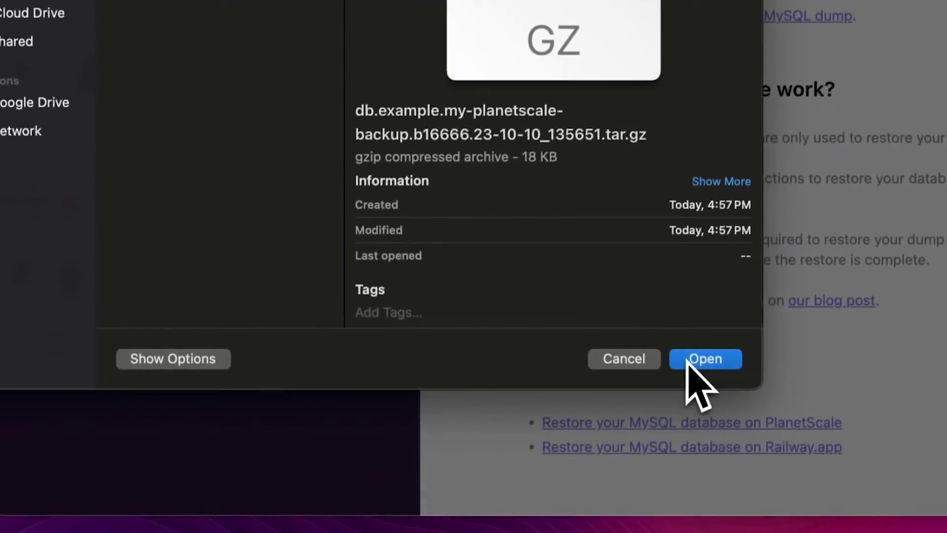
pyautogui.click(691, 359)
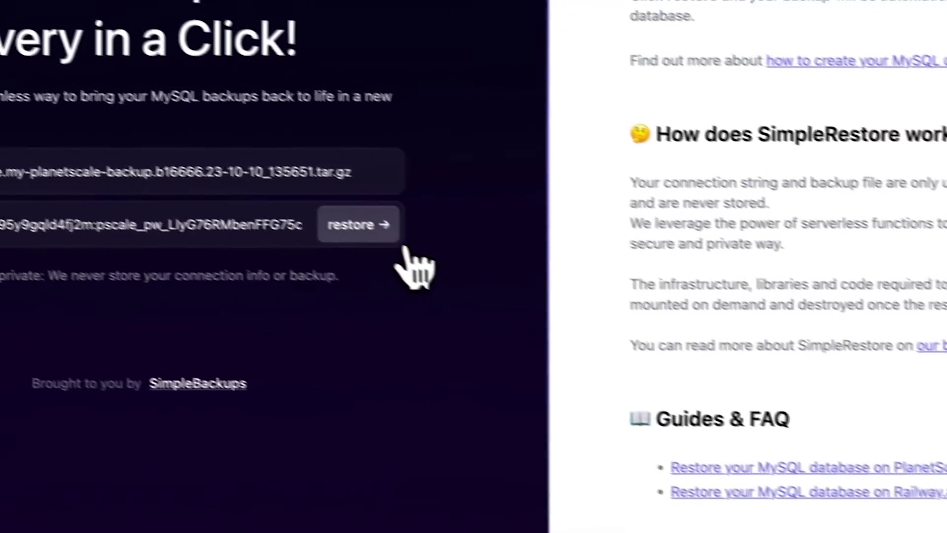
pyautogui.click(394, 232)
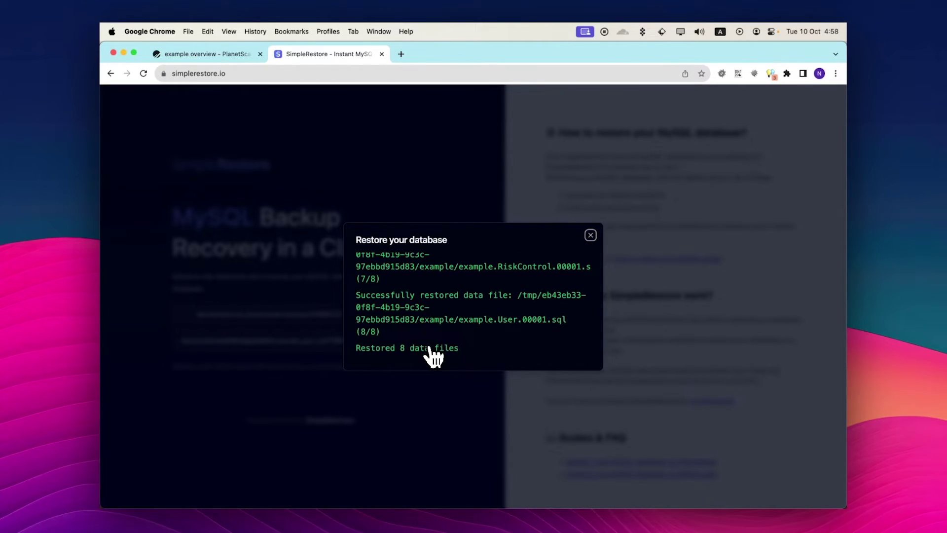
# - Back in PlanetScale, view the main branch's restored tables, Account through VerificationToken
pyautogui.click(227, 55)
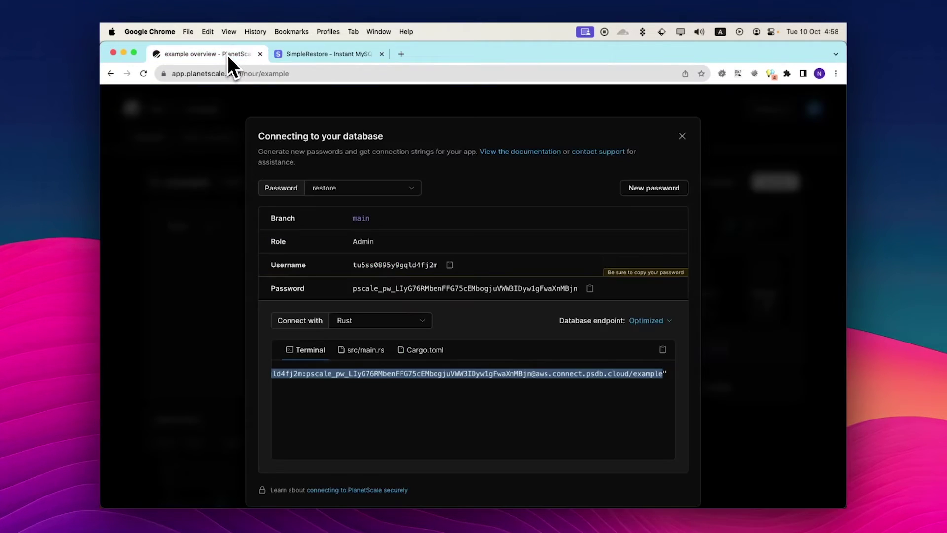
pyautogui.click(682, 136)
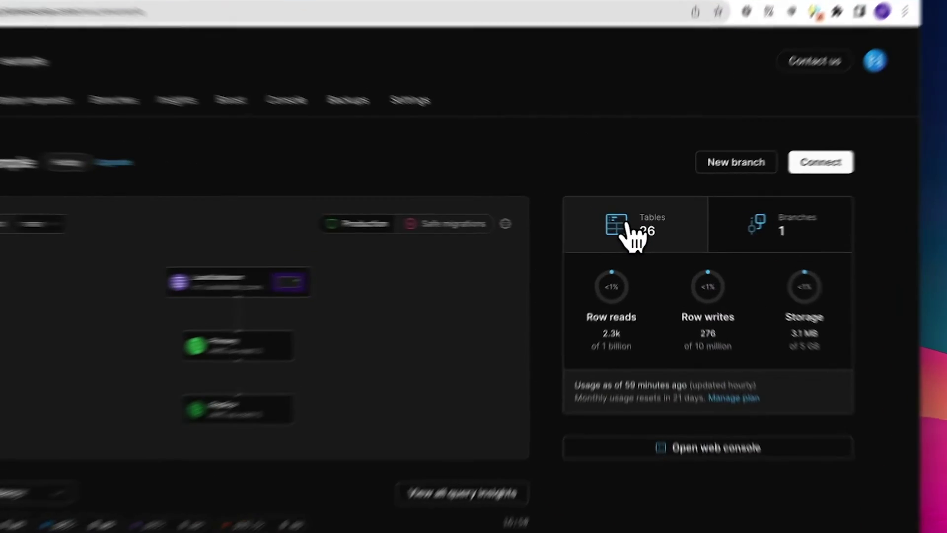
pyautogui.click(628, 223)
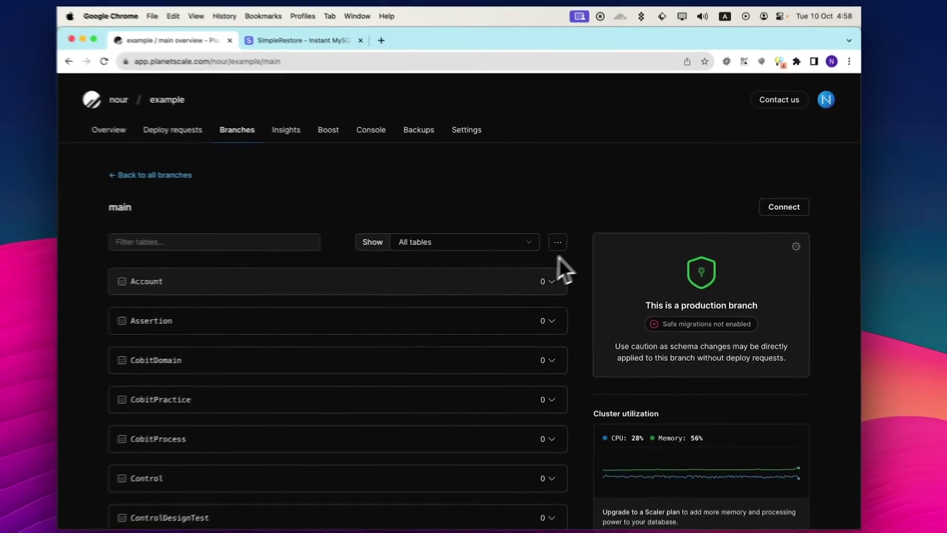
pyautogui.scroll(-10, 562, 241)
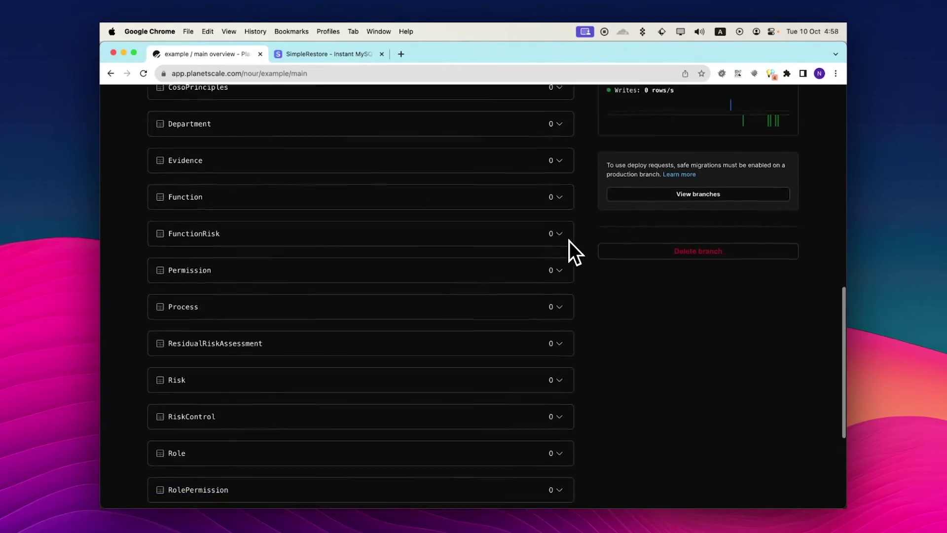
pyautogui.scroll(-8, 569, 242)
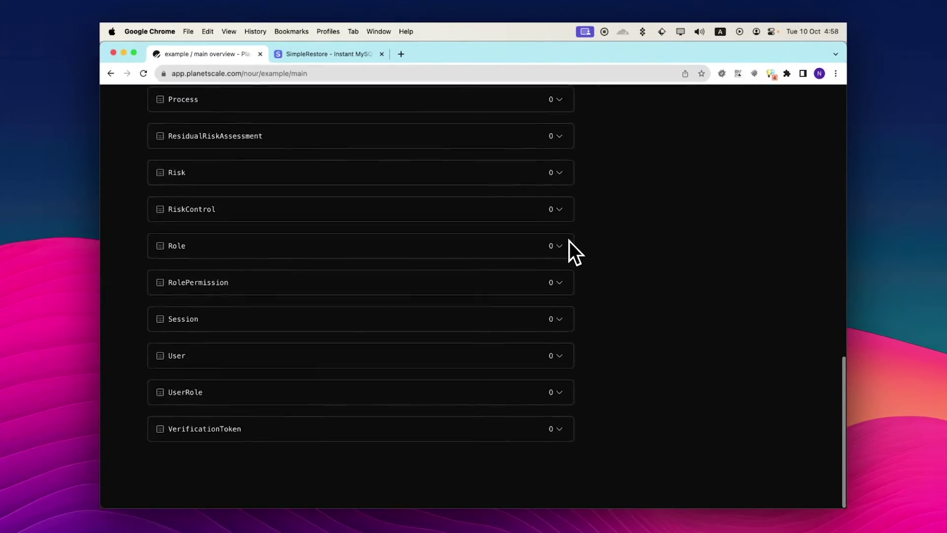
pyautogui.scroll(15, 569, 242)
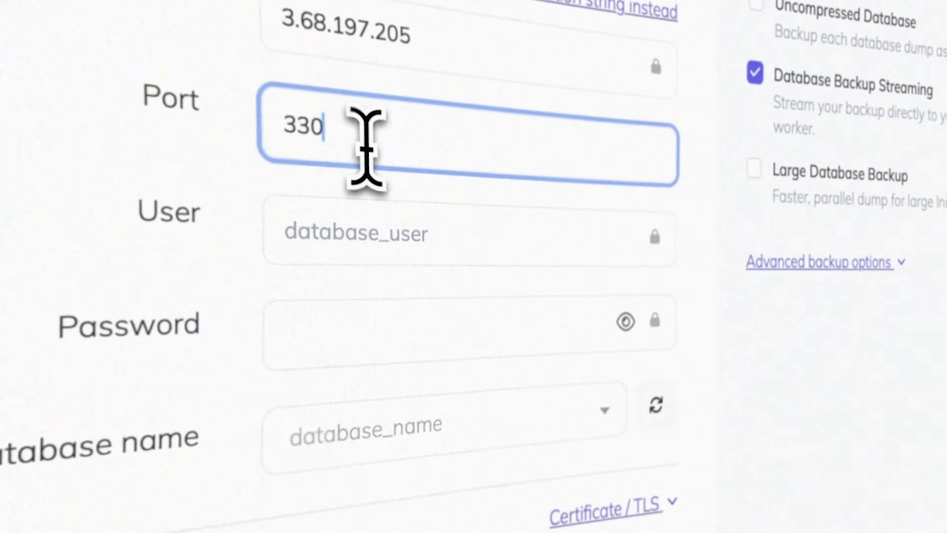
# - Complete the database connection with port 3306, user admin and the password, then load available databases
pyautogui.write('6')
pyautogui.click(346, 225)
pyautogui.write('admin')
pyautogui.press('Tab')
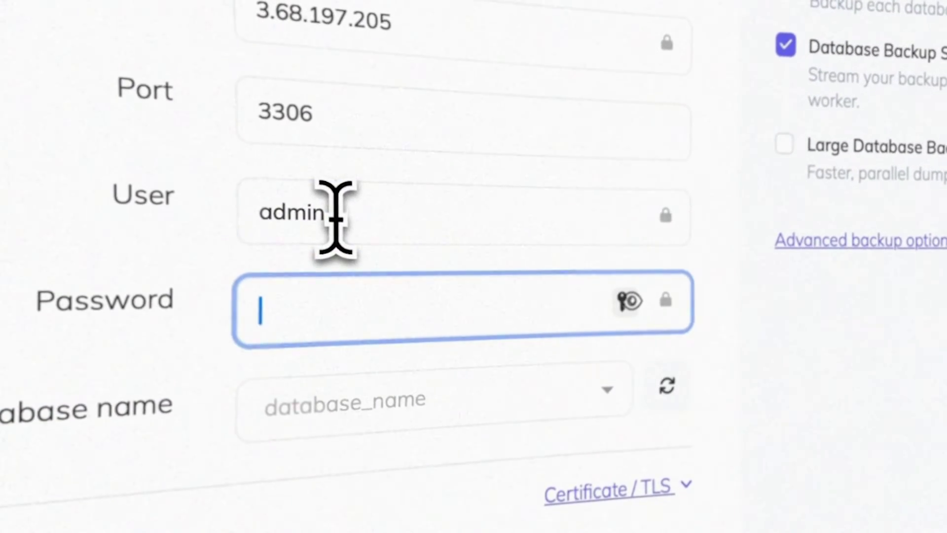
pyautogui.write('•••••••••')
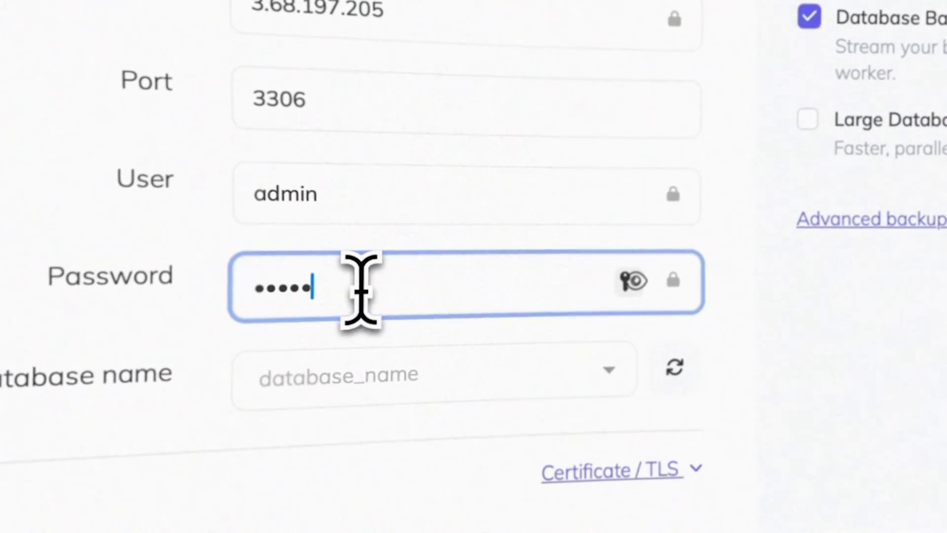
pyautogui.click(686, 360)
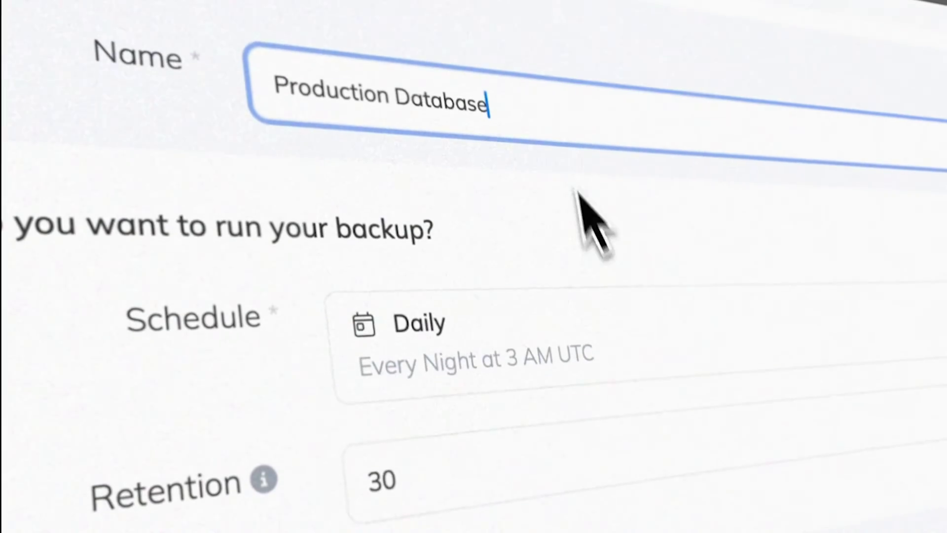
# - Schedule the backup hourly with retention 5 and create it
pyautogui.click(609, 275)
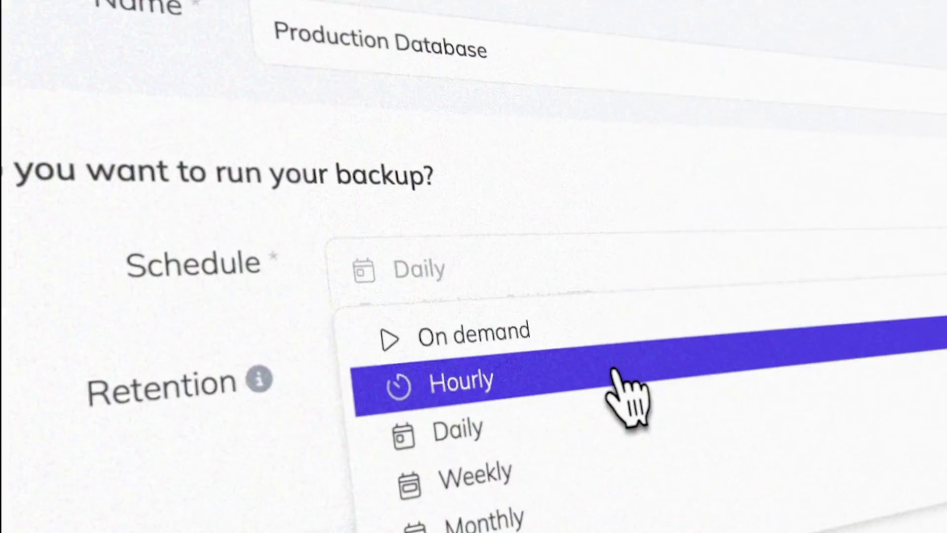
pyautogui.click(614, 383)
pyautogui.write('5')
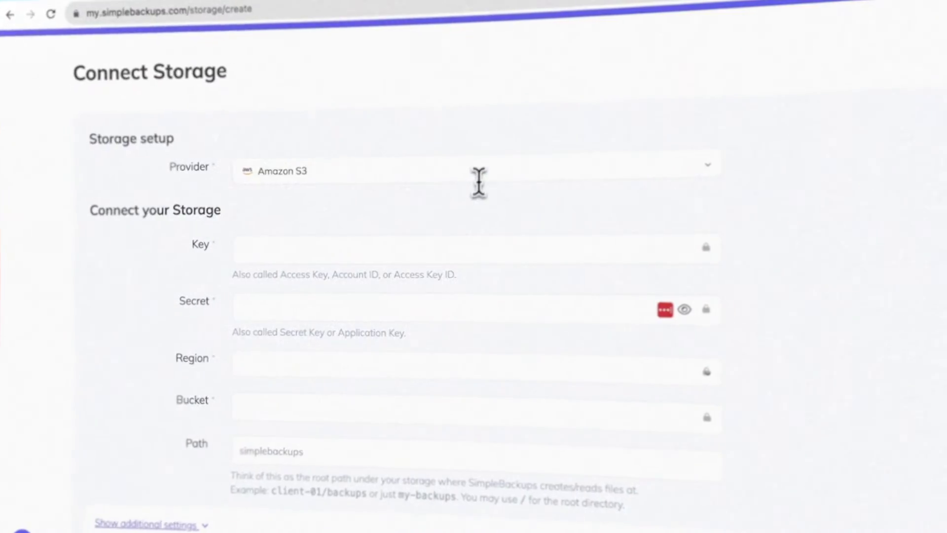
pyautogui.click(481, 180)
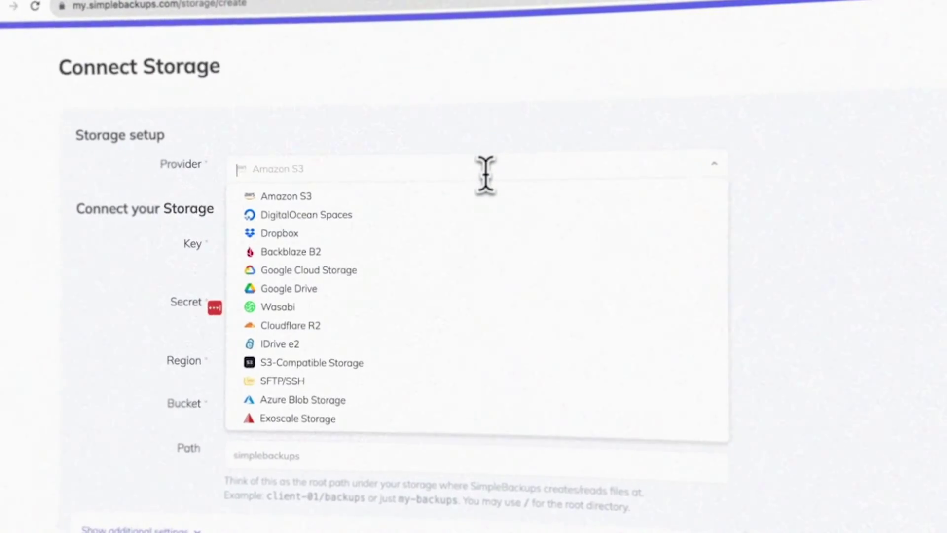